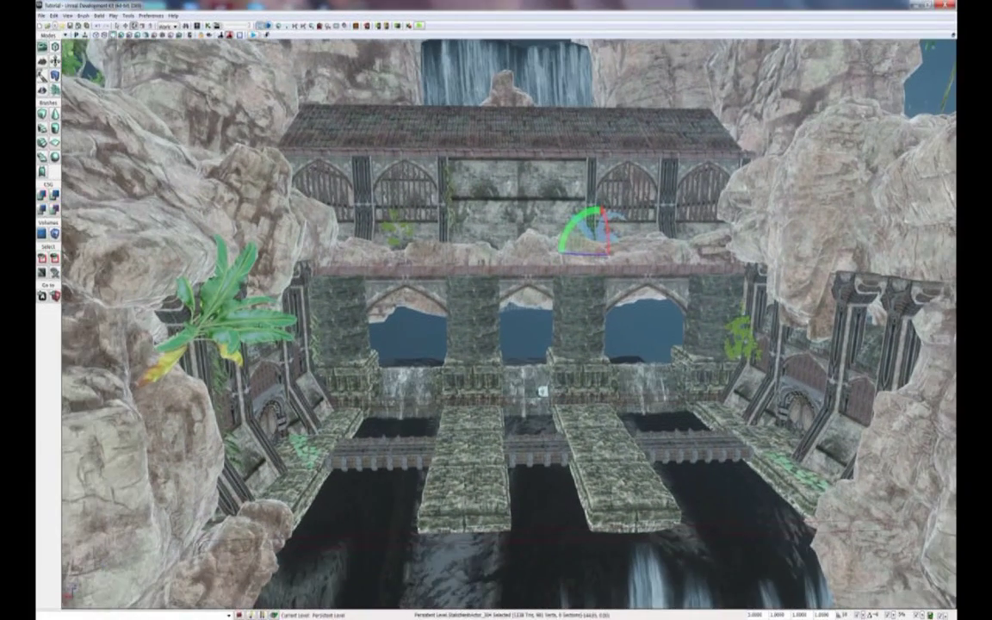
Step: Fly the view around the level to frame the arched doorway, rock and both bridges
{"action": "key", "text": "Right"}
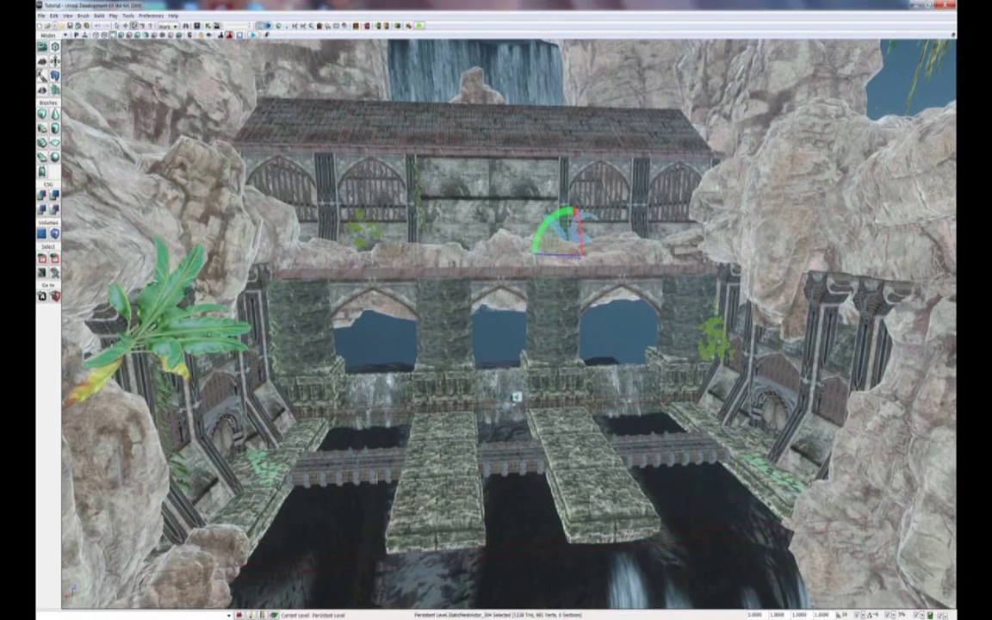
{"action": "key", "text": "Up"}
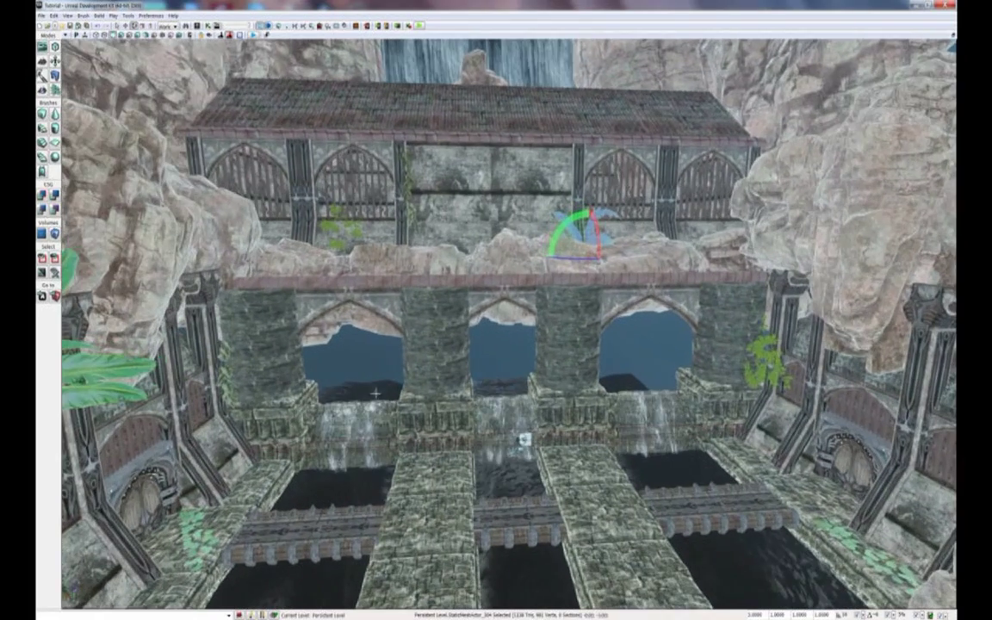
{"action": "key", "text": "Left"}
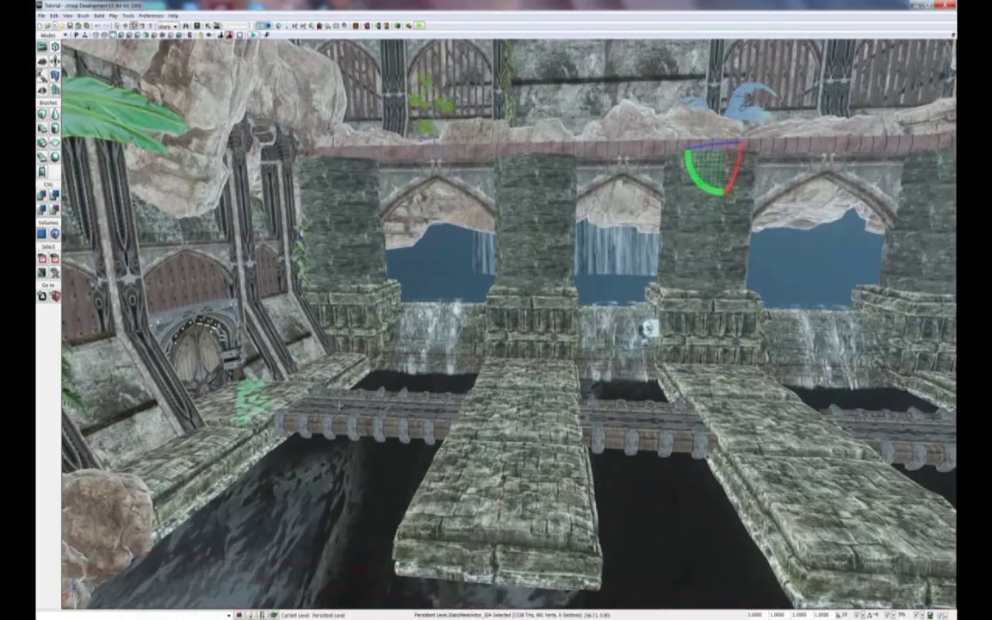
{"action": "key", "text": "Down"}
{"action": "key", "text": "Right"}
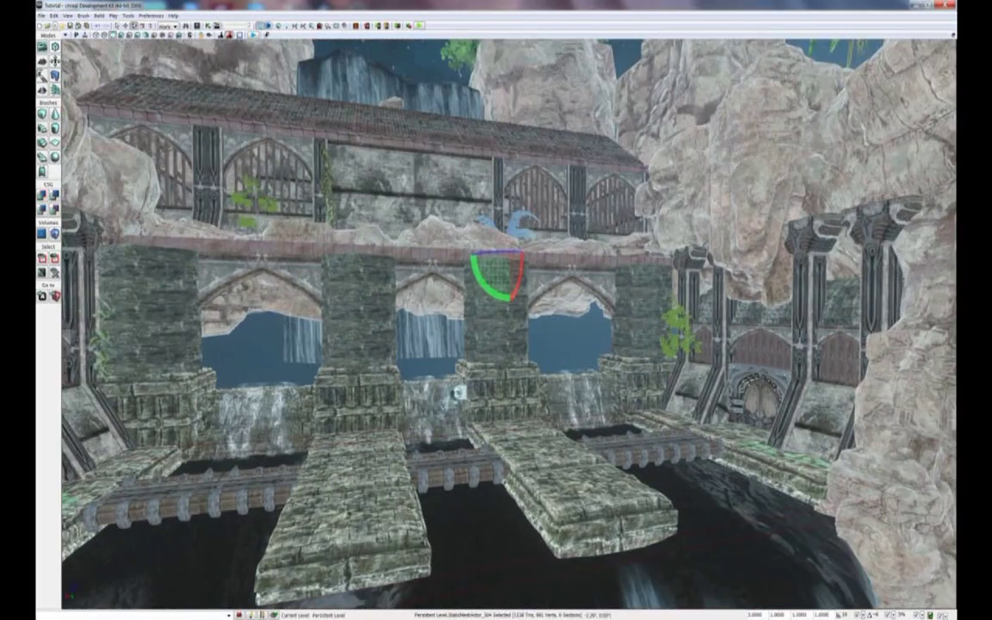
{"action": "key", "text": "Left"}
{"action": "key", "text": "Up"}
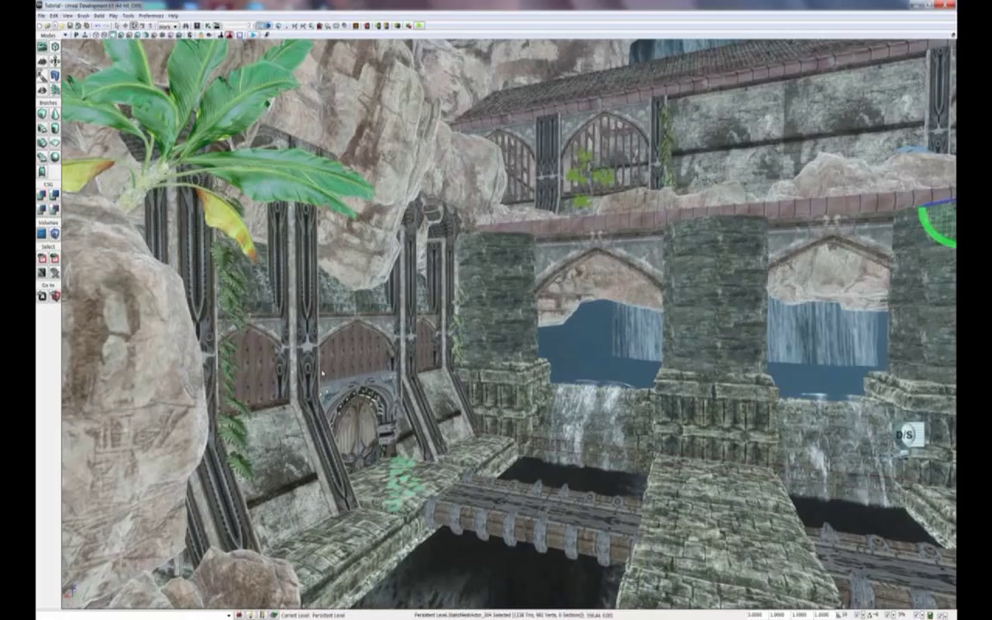
{"action": "key", "text": "Up"}
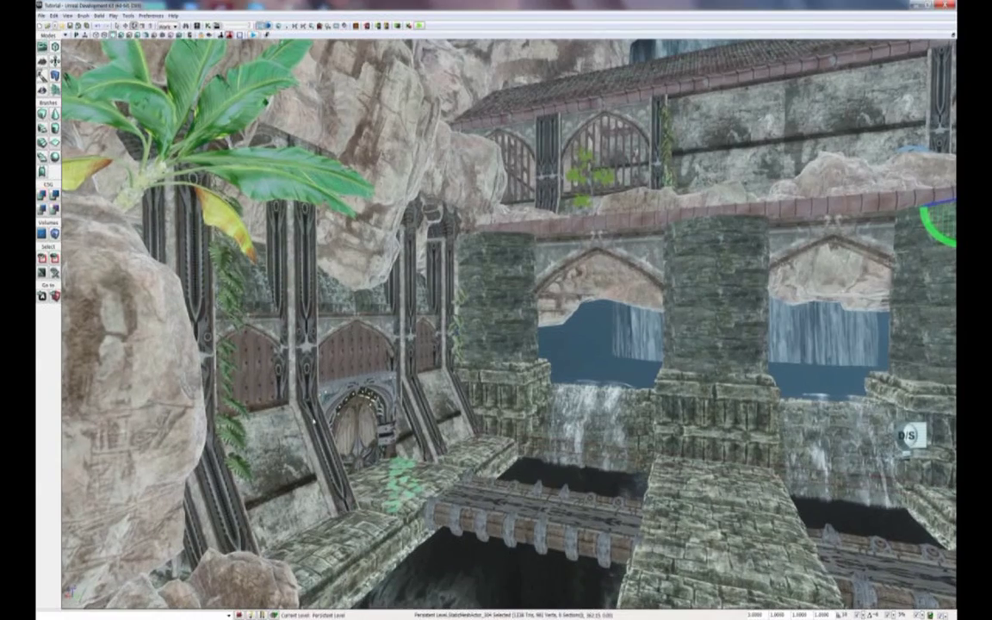
{"action": "key", "text": "Up"}
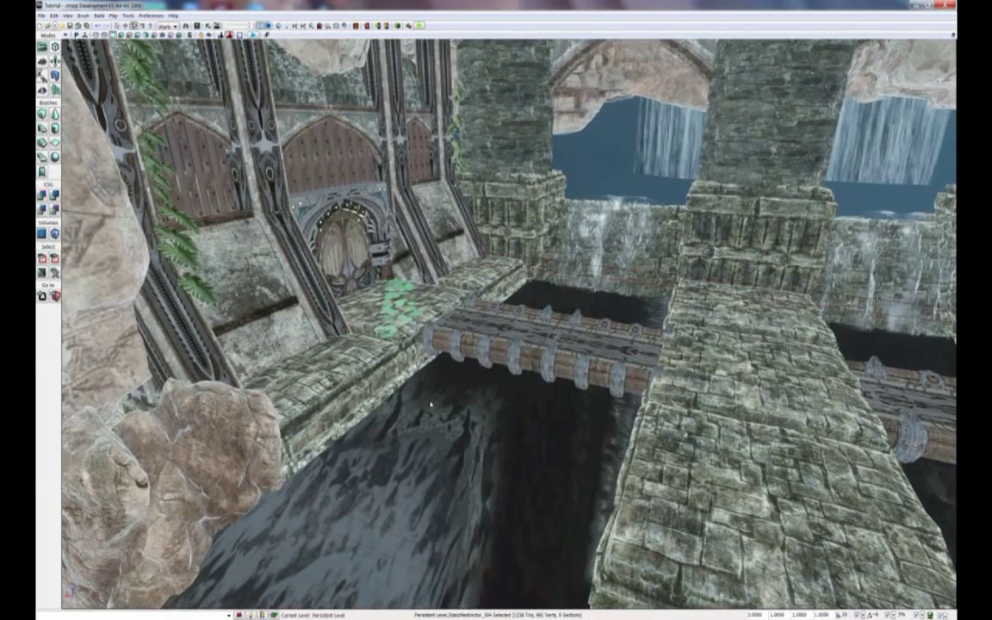
{"action": "left_click_drag", "start_coordinate": [410, 414], "coordinate": [353, 417]}
{"action": "left_click_drag", "start_coordinate": [749, 471], "coordinate": [654, 473]}
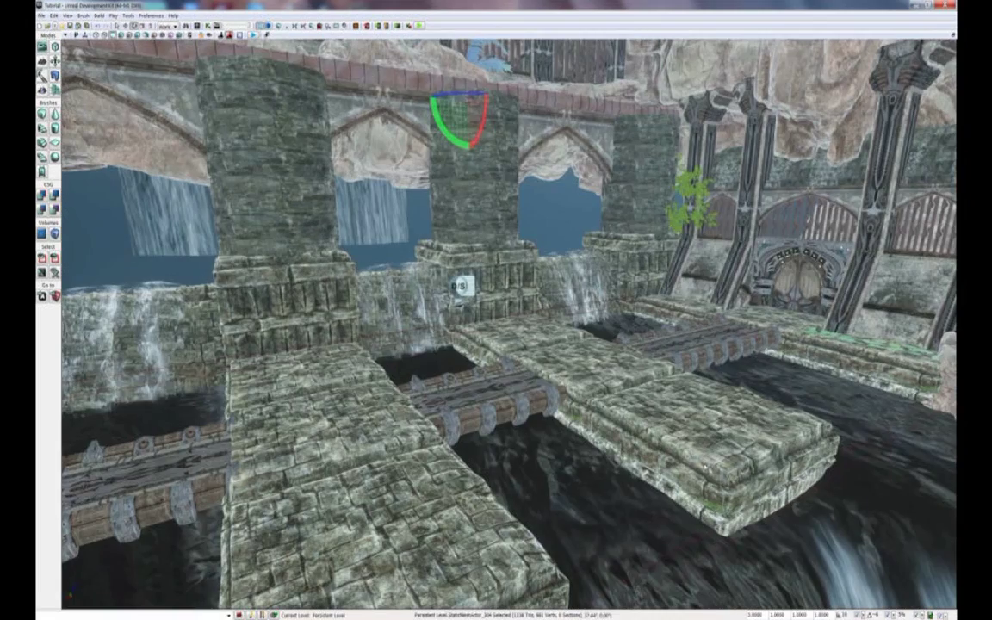
{"action": "left_click_drag", "start_coordinate": [590, 462], "coordinate": [680, 465]}
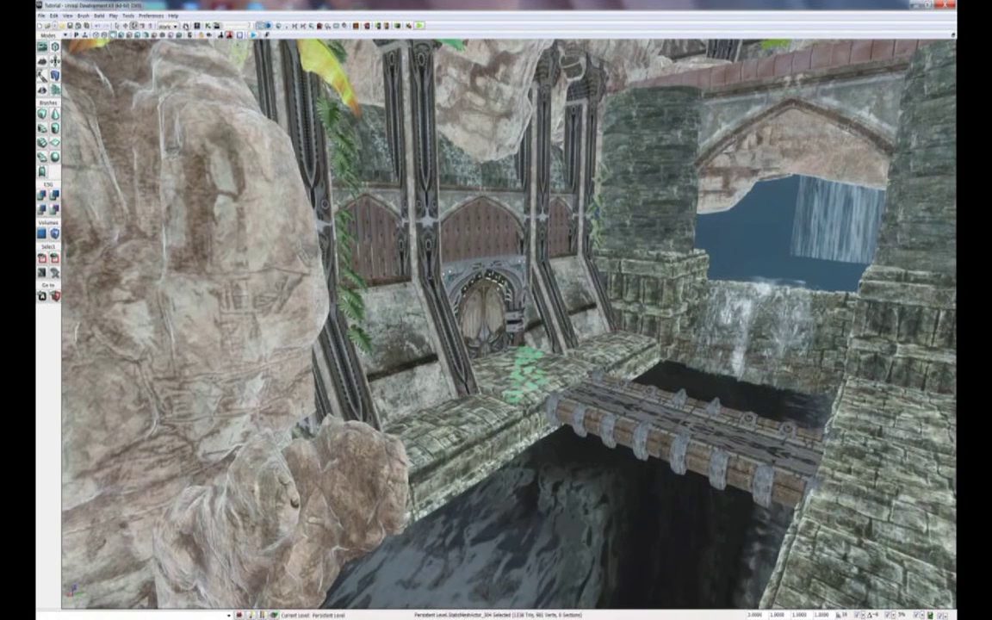
Step: Search the Content package in the Content Browser for 'pill'
{"action": "key", "text": "ctrl+shift+f"}
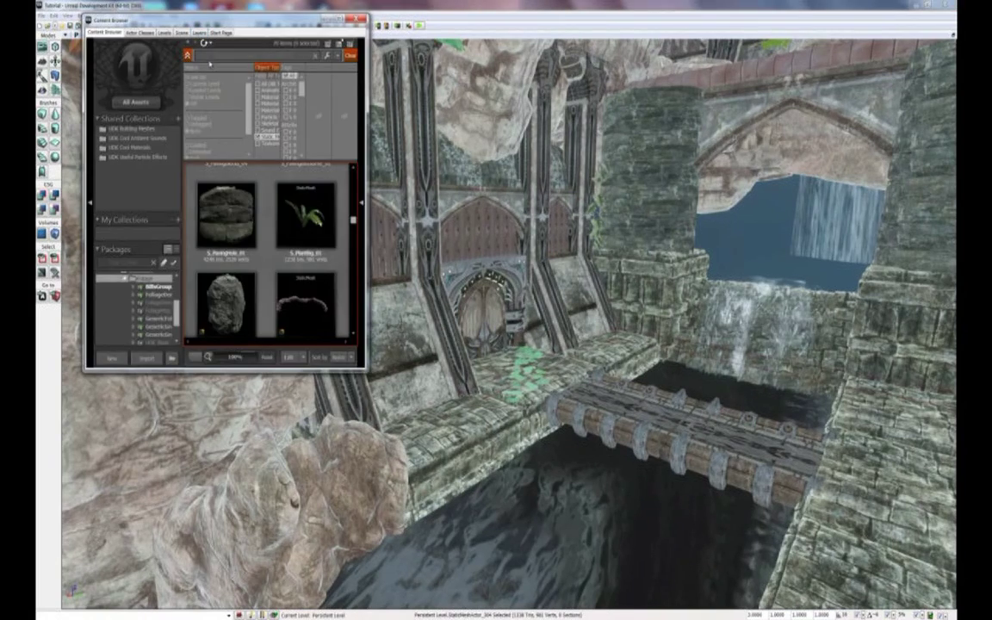
{"action": "scroll", "coordinate": [160, 277], "scroll_direction": "up", "scroll_amount": 2}
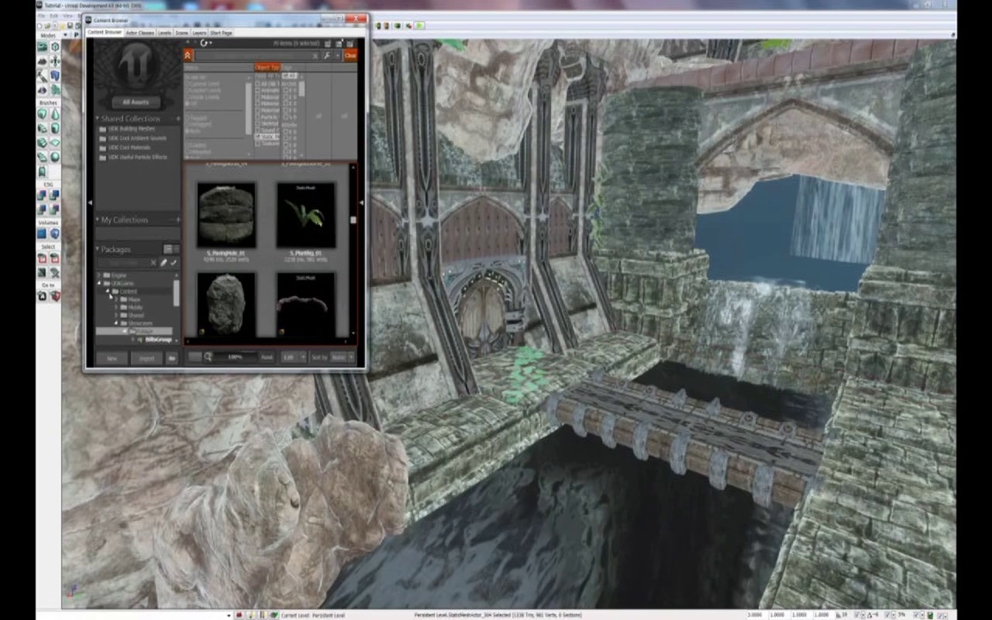
{"action": "left_click", "coordinate": [127, 291]}
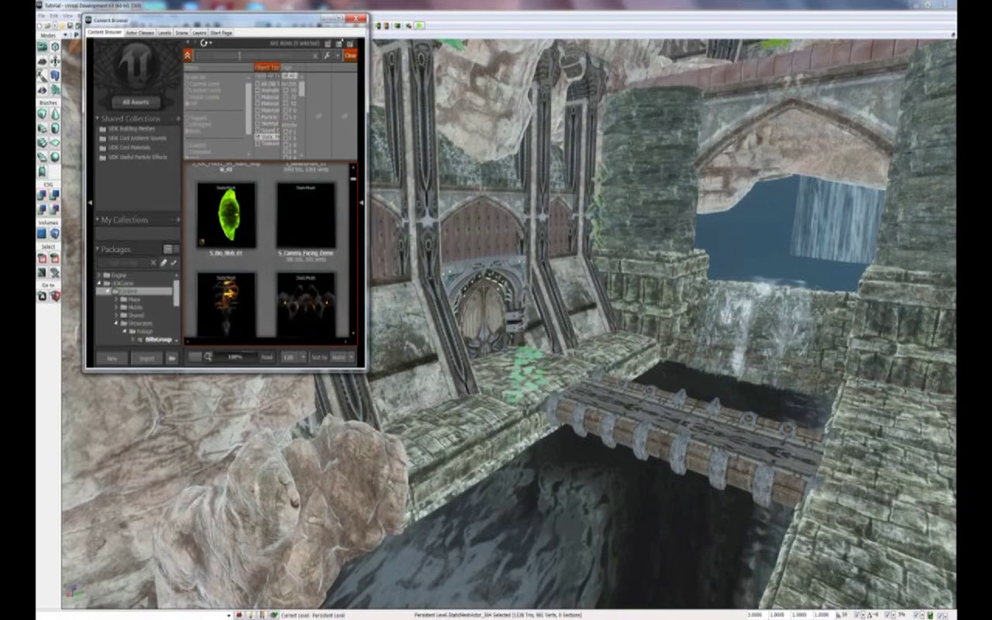
{"action": "left_click", "coordinate": [239, 55]}
{"action": "type", "text": "pill"}
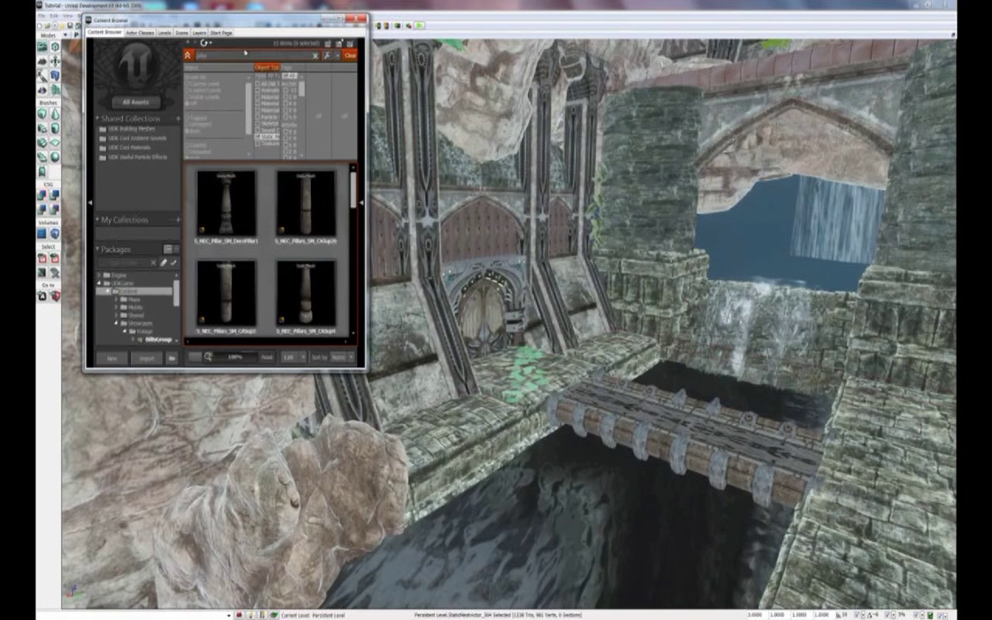
Step: Add the second pillar mesh to the ledge beside the bridge and close the browser
{"action": "left_click", "coordinate": [301, 243]}
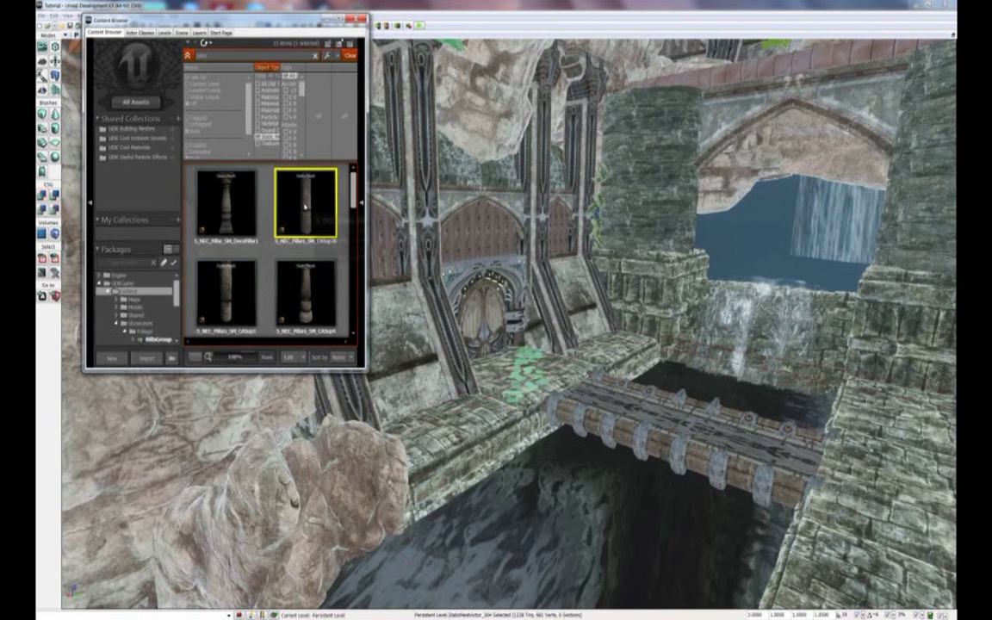
{"action": "left_click", "coordinate": [467, 396]}
{"action": "left_click", "coordinate": [516, 436]}
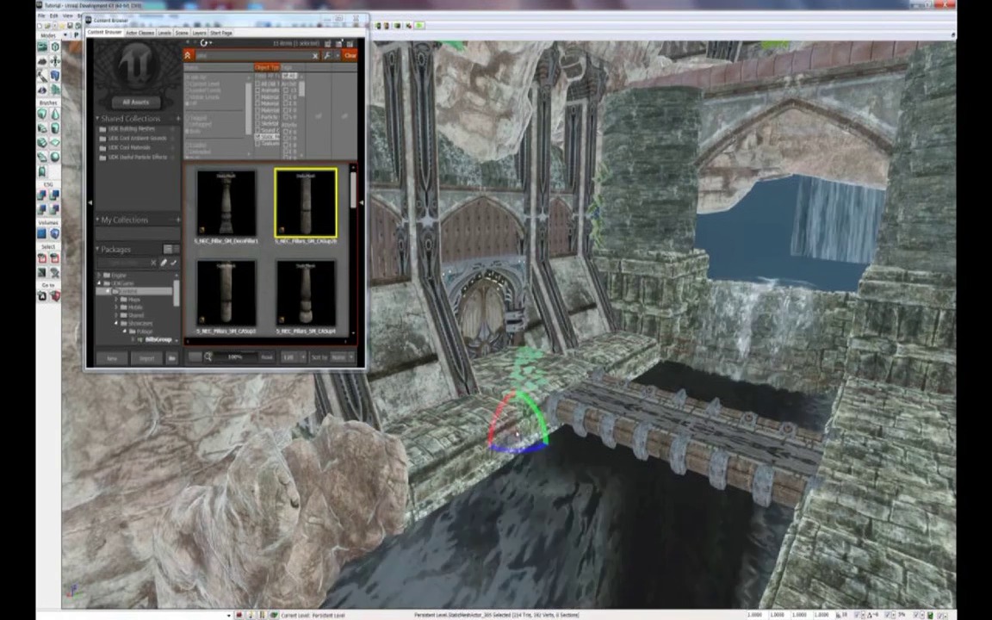
{"action": "left_click", "coordinate": [326, 17]}
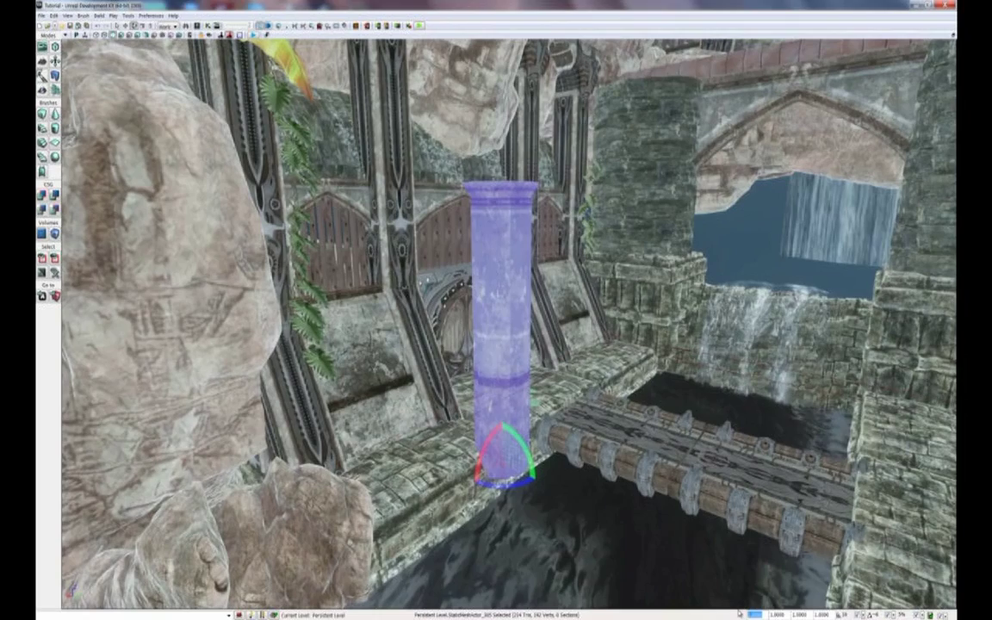
Step: Scale the pillar down to 0.75 to make it shorter
{"action": "left_click_drag", "start_coordinate": [603, 457], "coordinate": [672, 491]}
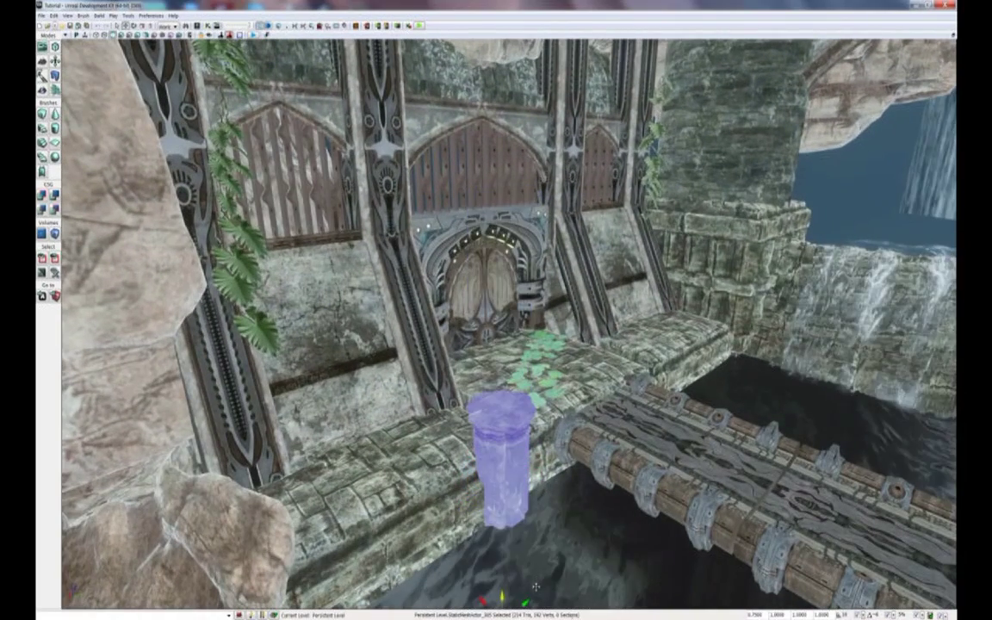
{"action": "left_click_drag", "start_coordinate": [530, 498], "coordinate": [530, 496]}
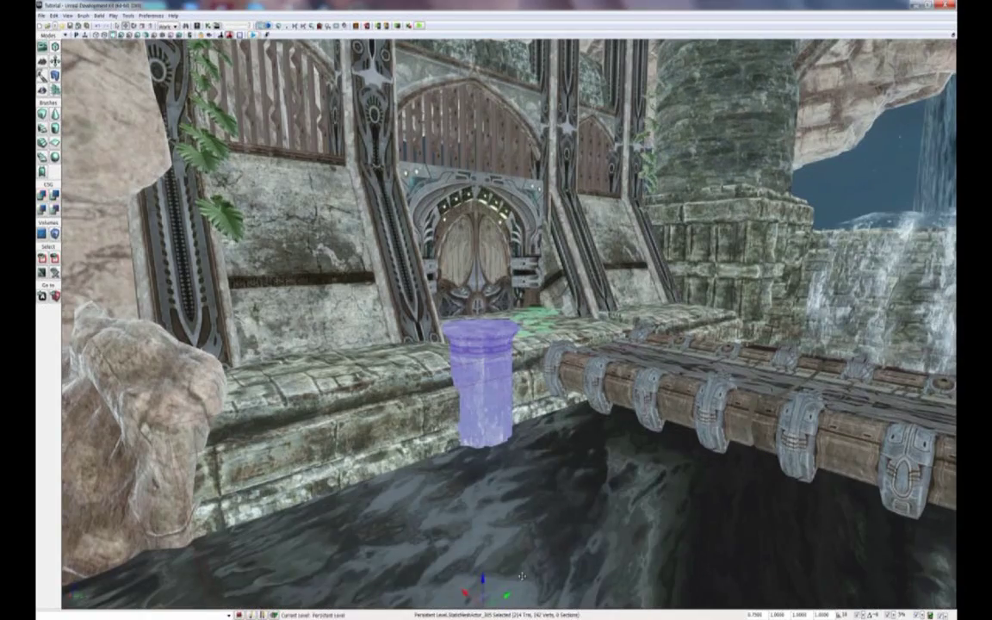
{"action": "left_click_drag", "start_coordinate": [510, 592], "coordinate": [574, 504]}
Step: Alt-drag pillar copies onto the bridge corners, one beside the wall and one by the rock
{"action": "left_click_drag", "start_coordinate": [508, 522], "coordinate": [686, 498], "text": "alt"}
{"action": "left_click_drag", "start_coordinate": [590, 446], "coordinate": [688, 506]}
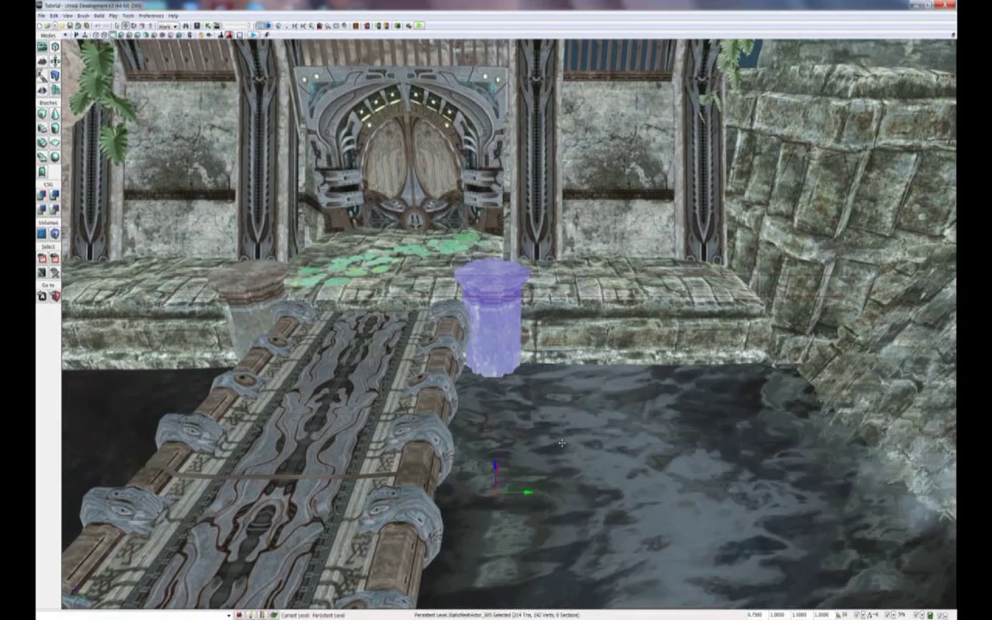
{"action": "left_click_drag", "start_coordinate": [525, 490], "coordinate": [744, 478], "text": "alt"}
{"action": "scroll", "coordinate": [744, 372], "scroll_direction": "down", "scroll_amount": 3}
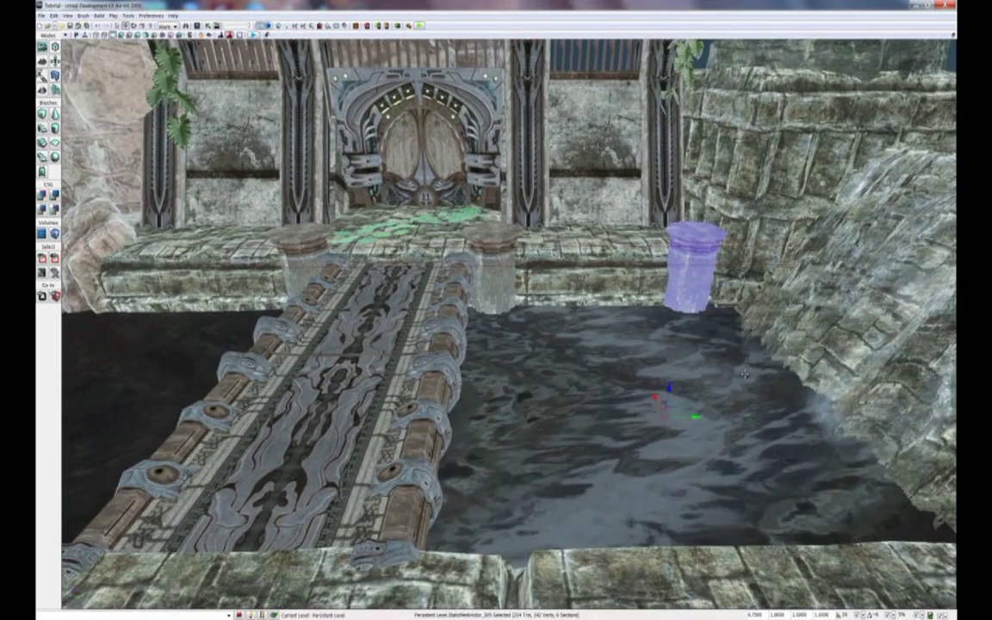
{"action": "left_click_drag", "start_coordinate": [694, 417], "coordinate": [681, 416]}
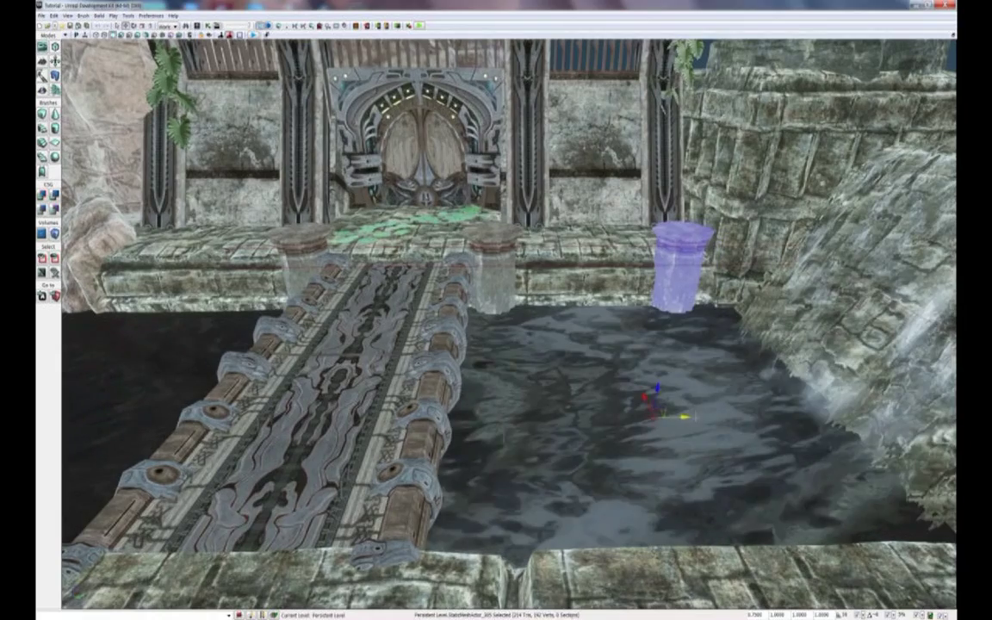
{"action": "right_click_drag", "start_coordinate": [496, 344], "coordinate": [405, 348]}
{"action": "left_click_drag", "start_coordinate": [771, 405], "coordinate": [400, 416]}
{"action": "right_click_drag", "start_coordinate": [400, 416], "coordinate": [348, 595]}
Step: Select the two pillars at the bridge end and move them to the bridge's right end
{"action": "left_click", "coordinate": [534, 361], "text": "ctrl"}
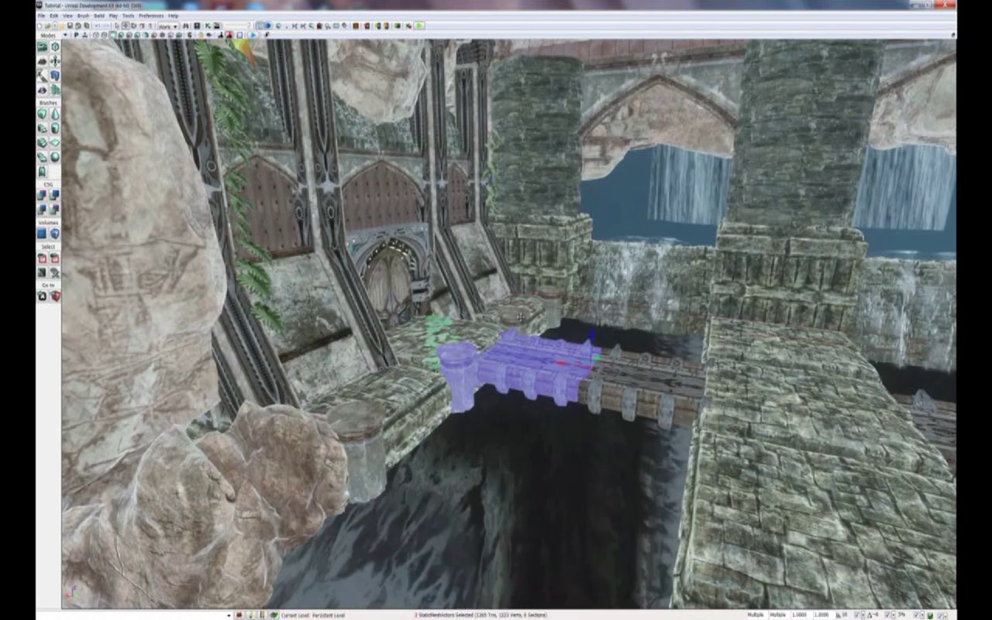
{"action": "left_click", "coordinate": [514, 318]}
{"action": "left_click", "coordinate": [456, 370], "text": "ctrl"}
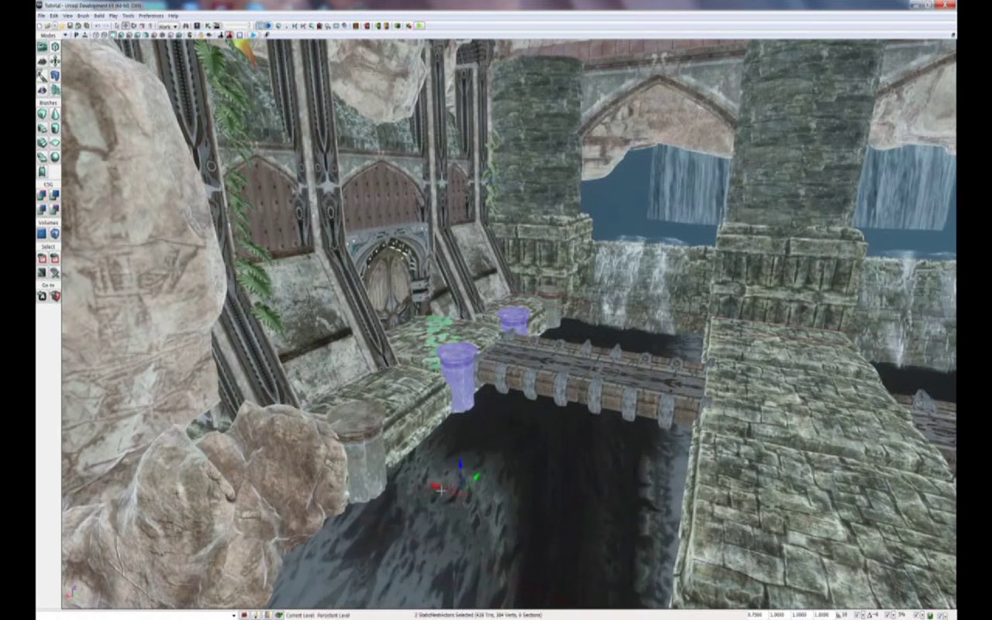
{"action": "left_click_drag", "start_coordinate": [455, 483], "coordinate": [560, 474], "text": "ctrl"}
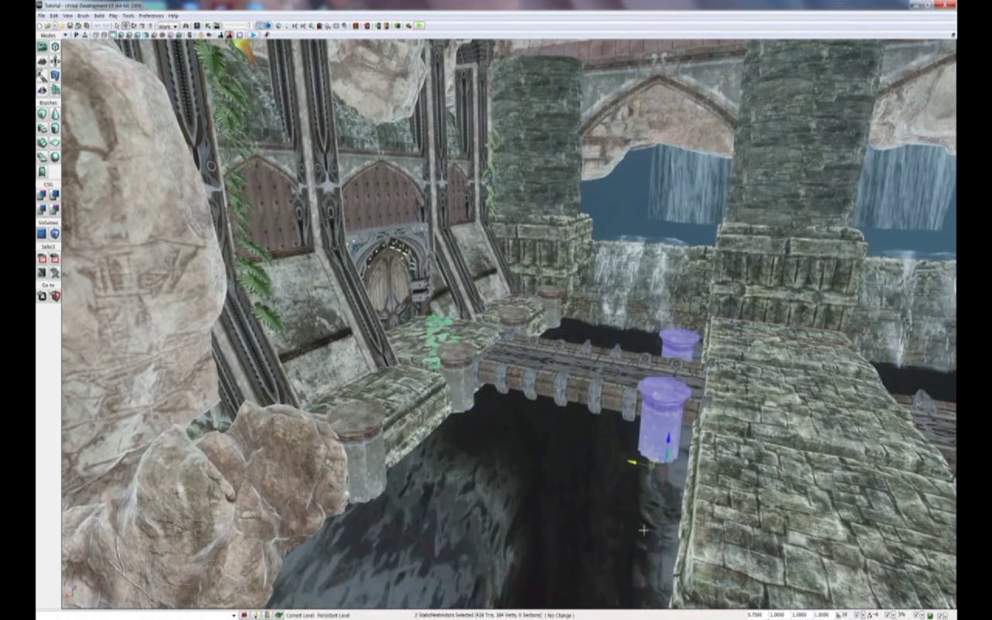
{"action": "left_click_drag", "start_coordinate": [646, 530], "coordinate": [649, 530], "text": "ctrl"}
{"action": "right_click_drag", "start_coordinate": [648, 529], "coordinate": [489, 372]}
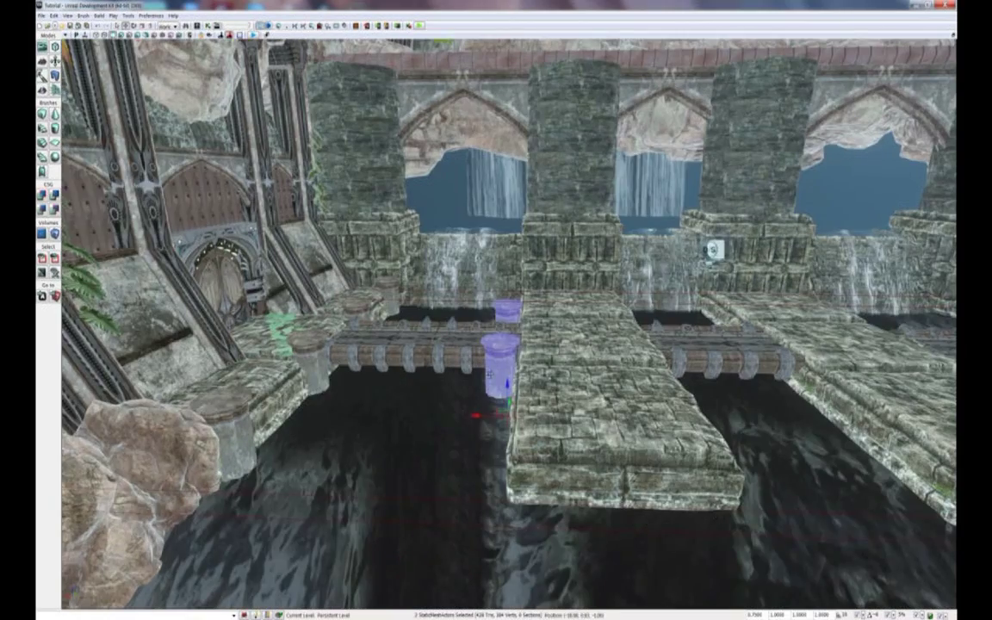
{"action": "middle_click_drag", "start_coordinate": [489, 374], "coordinate": [534, 383]}
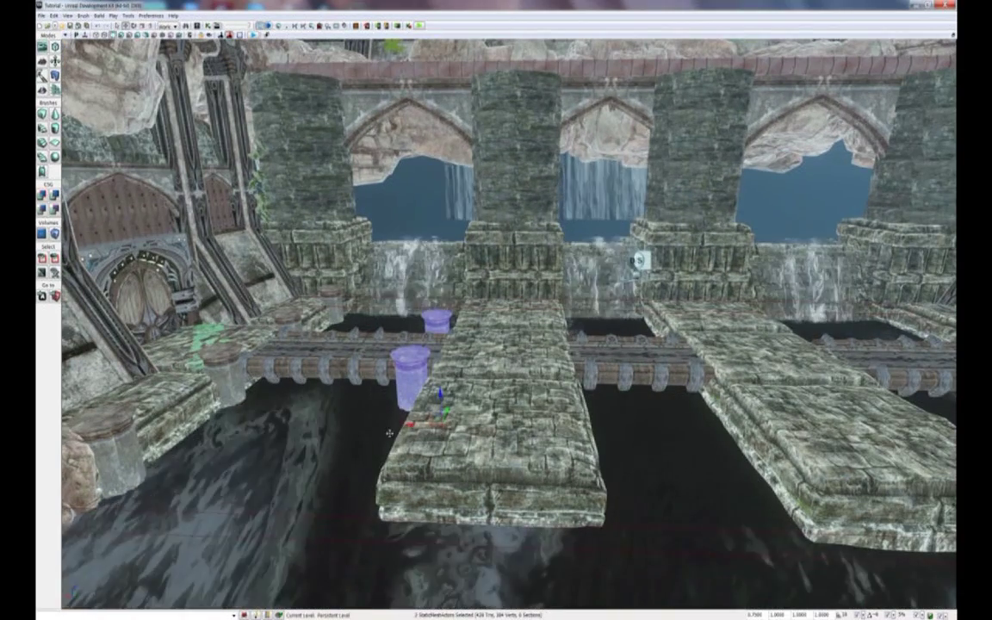
{"action": "scroll", "coordinate": [496, 327], "scroll_direction": "up", "scroll_amount": 5}
{"action": "scroll", "coordinate": [495, 328], "scroll_direction": "down", "scroll_amount": 3}
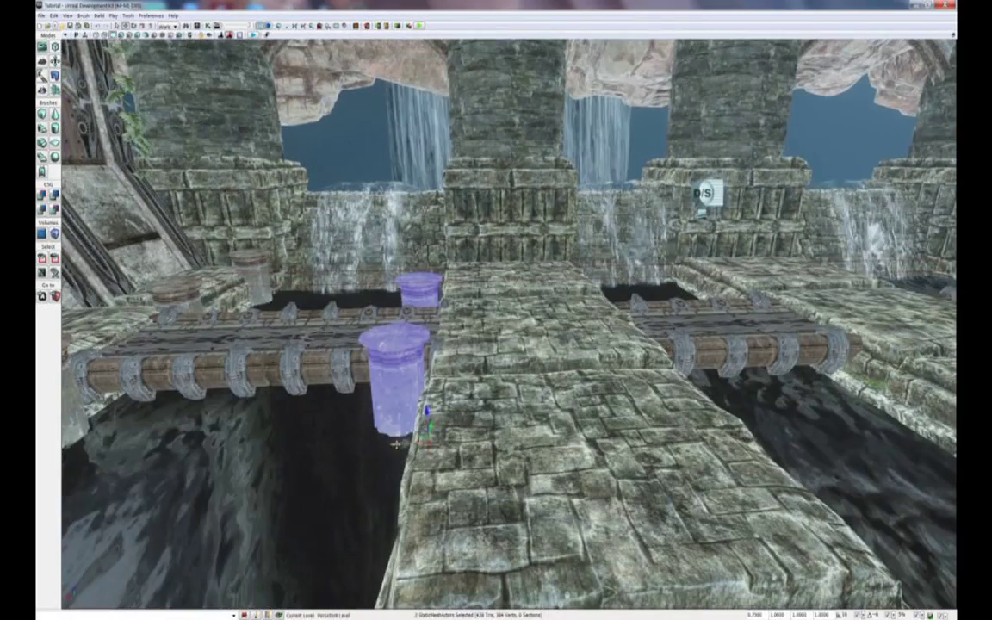
Step: Copy the pillar pair onto the next bridge and slide it onto the bridge end
{"action": "left_click_drag", "start_coordinate": [403, 403], "coordinate": [508, 403], "text": "alt"}
{"action": "middle_click_drag", "start_coordinate": [513, 404], "coordinate": [448, 397]}
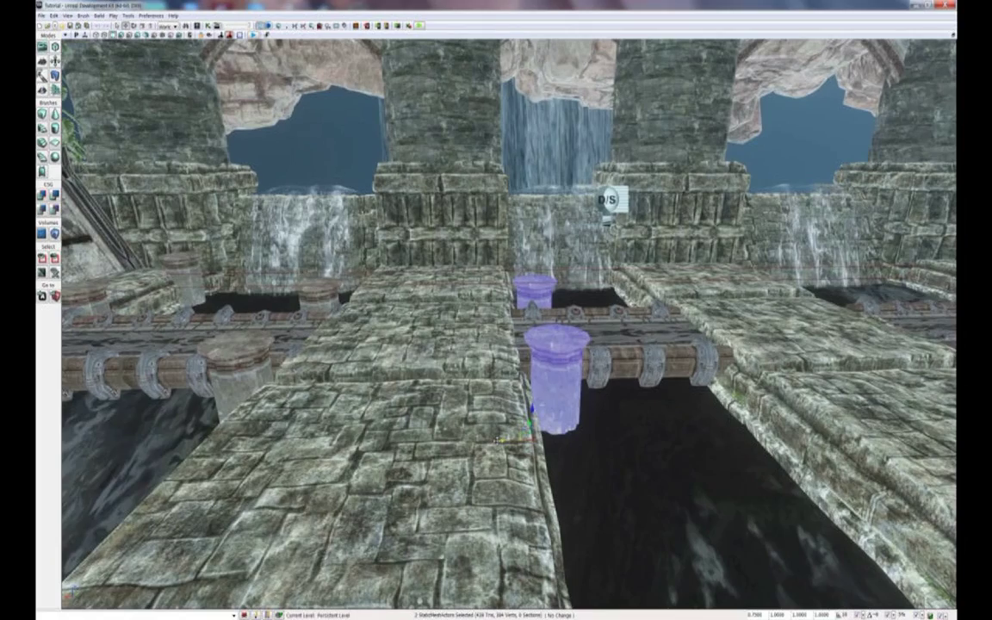
{"action": "left_click_drag", "start_coordinate": [508, 439], "coordinate": [493, 440]}
{"action": "middle_click_drag", "start_coordinate": [492, 441], "coordinate": [426, 430]}
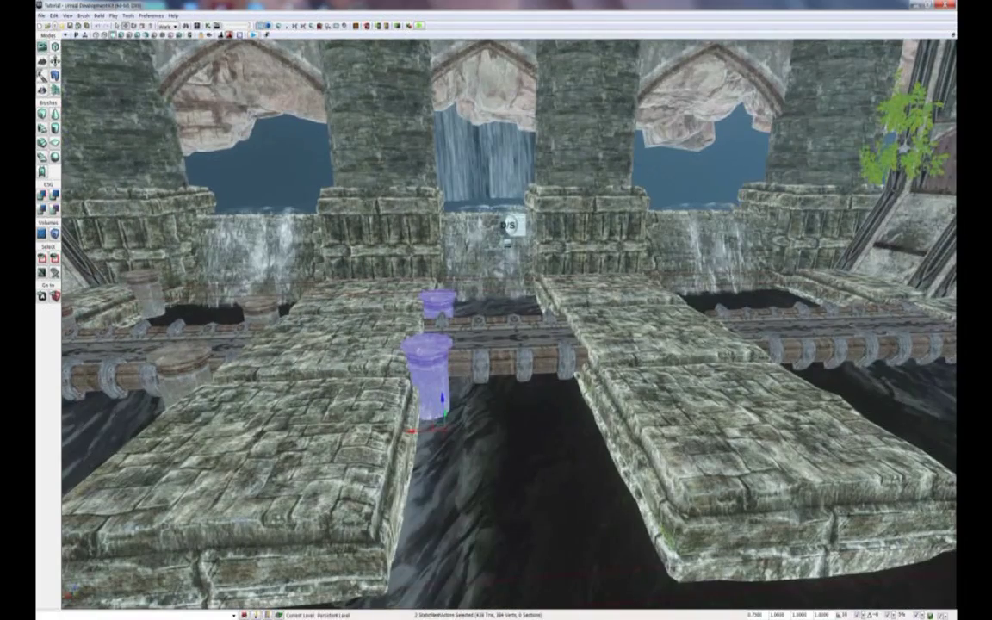
{"action": "left_click_drag", "start_coordinate": [391, 390], "coordinate": [465, 388]}
{"action": "middle_click_drag", "start_coordinate": [465, 389], "coordinate": [443, 437]}
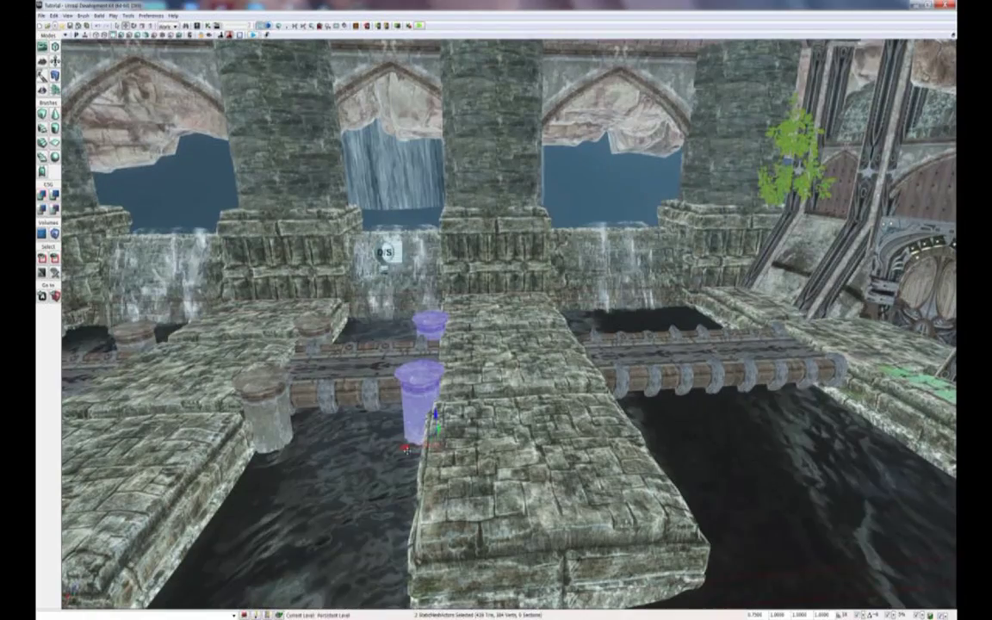
{"action": "left_click_drag", "start_coordinate": [391, 401], "coordinate": [428, 401]}
{"action": "middle_click_drag", "start_coordinate": [428, 401], "coordinate": [504, 440]}
{"action": "left_click_drag", "start_coordinate": [450, 437], "coordinate": [624, 432]}
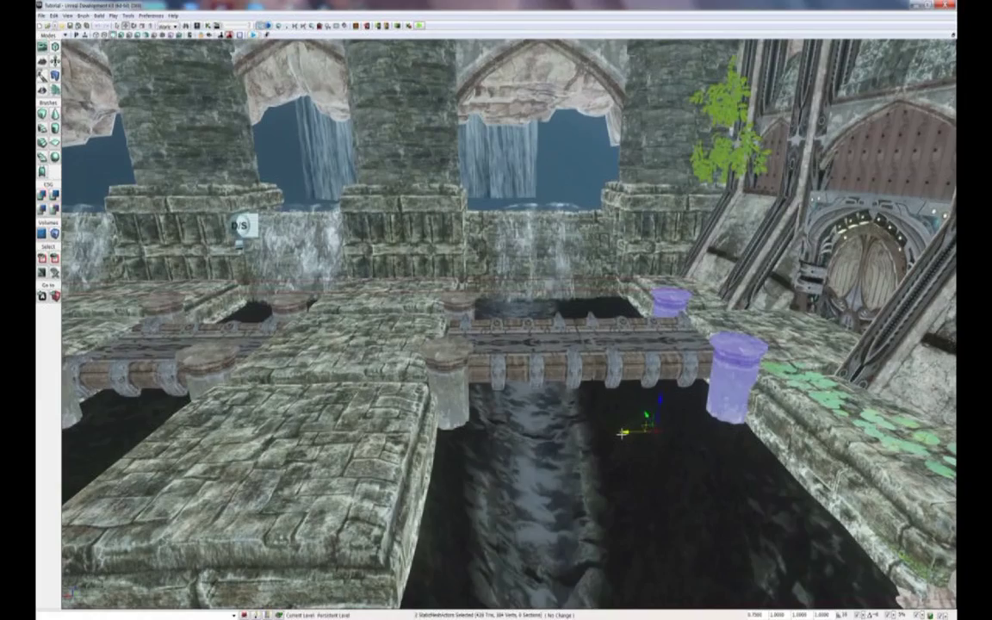
Step: Move a pillar to the far bridge end on the left walkway near the waterfall
{"action": "right_click_drag", "start_coordinate": [621, 433], "coordinate": [502, 471]}
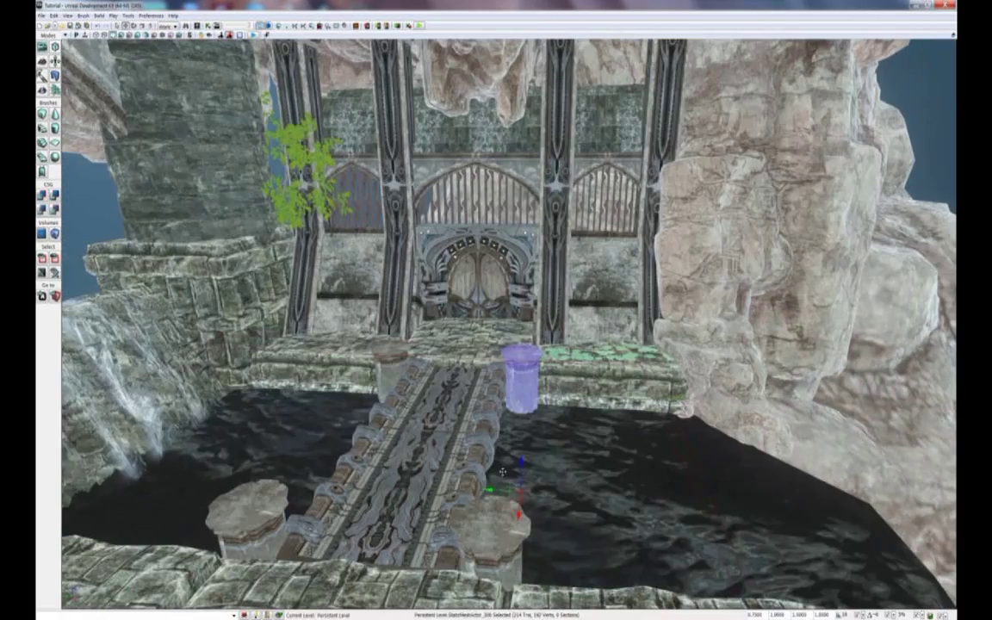
{"action": "left_click_drag", "start_coordinate": [502, 472], "coordinate": [256, 474]}
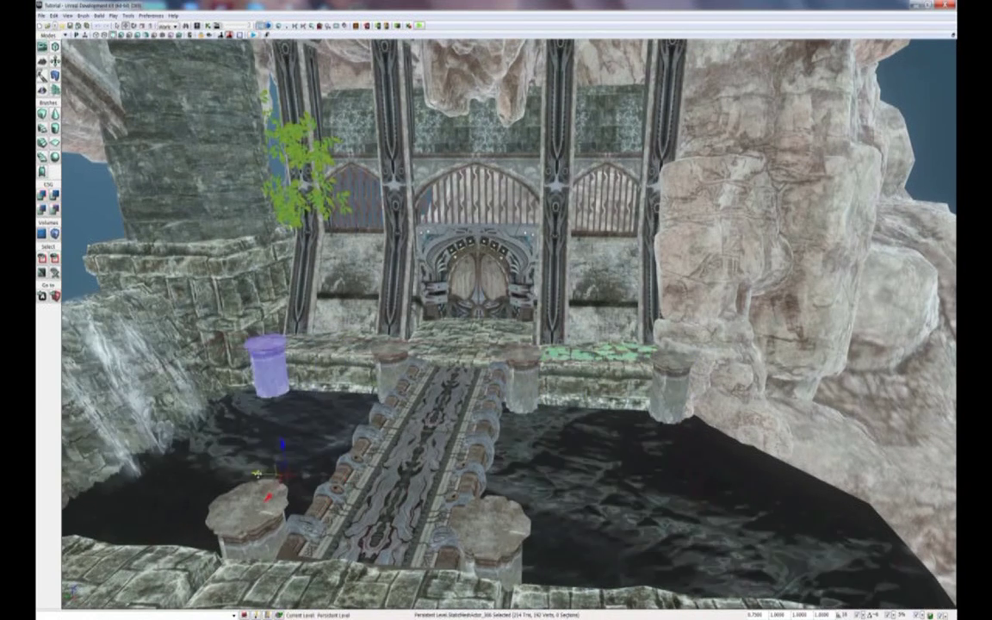
{"action": "right_click_drag", "start_coordinate": [256, 473], "coordinate": [250, 448]}
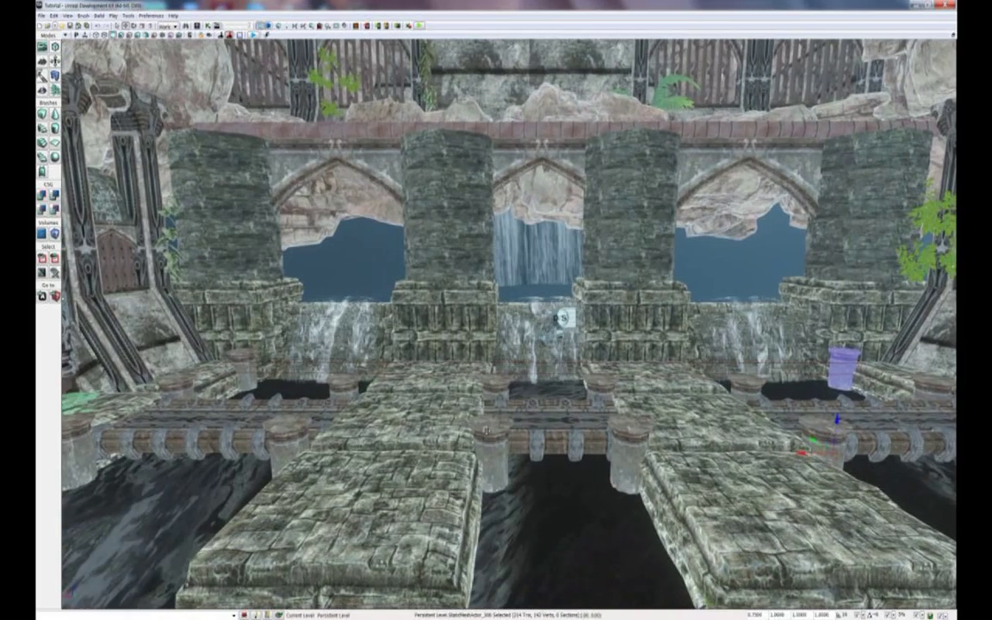
{"action": "right_click_drag", "start_coordinate": [475, 430], "coordinate": [507, 463]}
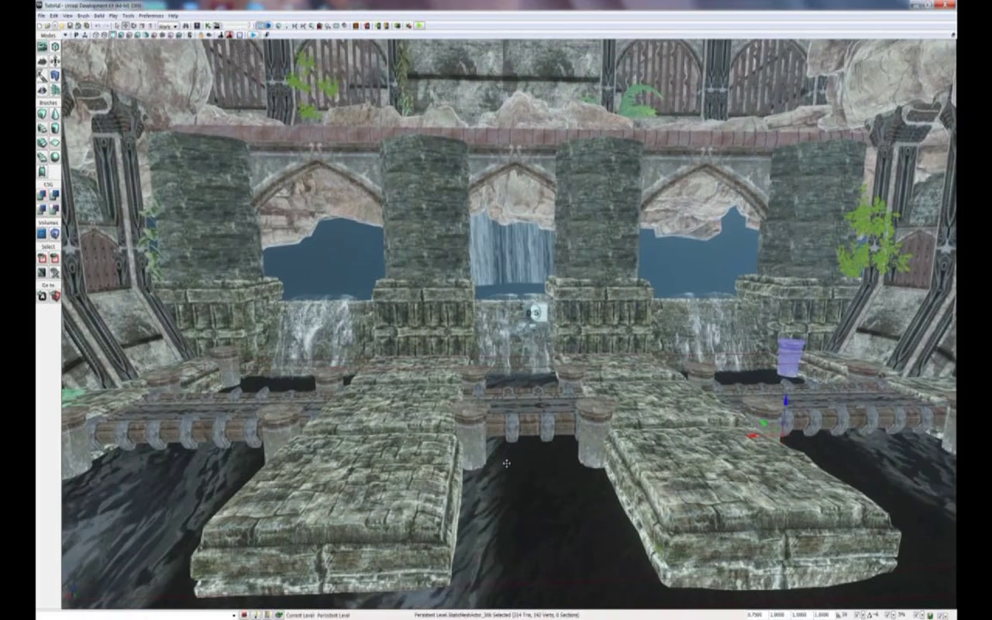
Step: Select the four corner pillars of the middle bridge and raise them into tall columns
{"action": "left_click", "coordinate": [474, 424]}
{"action": "left_click", "coordinate": [583, 434], "text": "ctrl"}
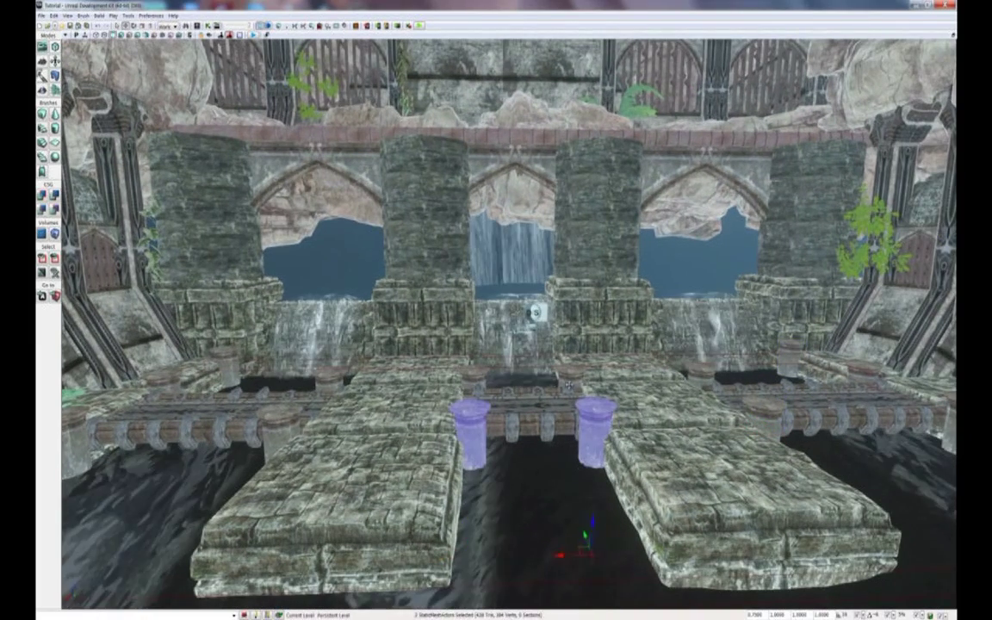
{"action": "left_click", "coordinate": [532, 394], "text": "ctrl"}
{"action": "left_click", "coordinate": [532, 394], "text": "ctrl"}
{"action": "left_click", "coordinate": [475, 376], "text": "ctrl"}
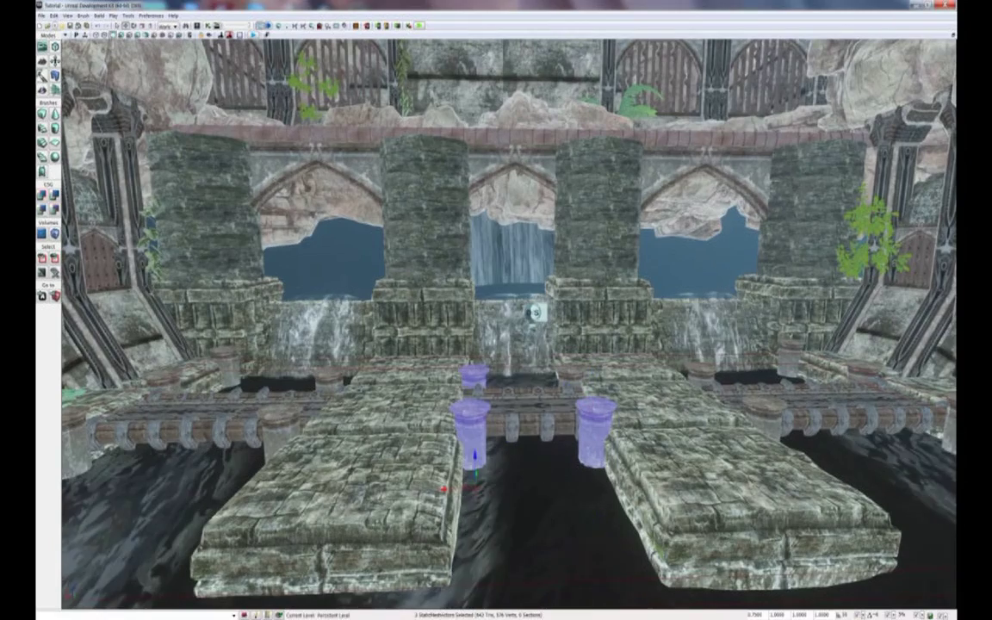
{"action": "left_click_drag", "start_coordinate": [496, 345], "coordinate": [515, 299]}
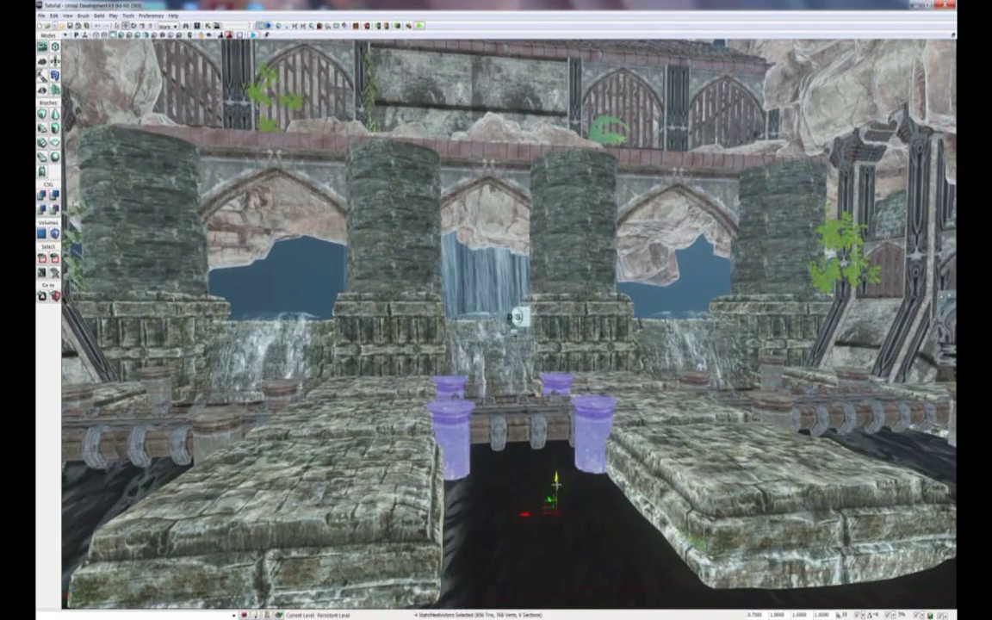
{"action": "left_click_drag", "start_coordinate": [555, 474], "coordinate": [559, 343]}
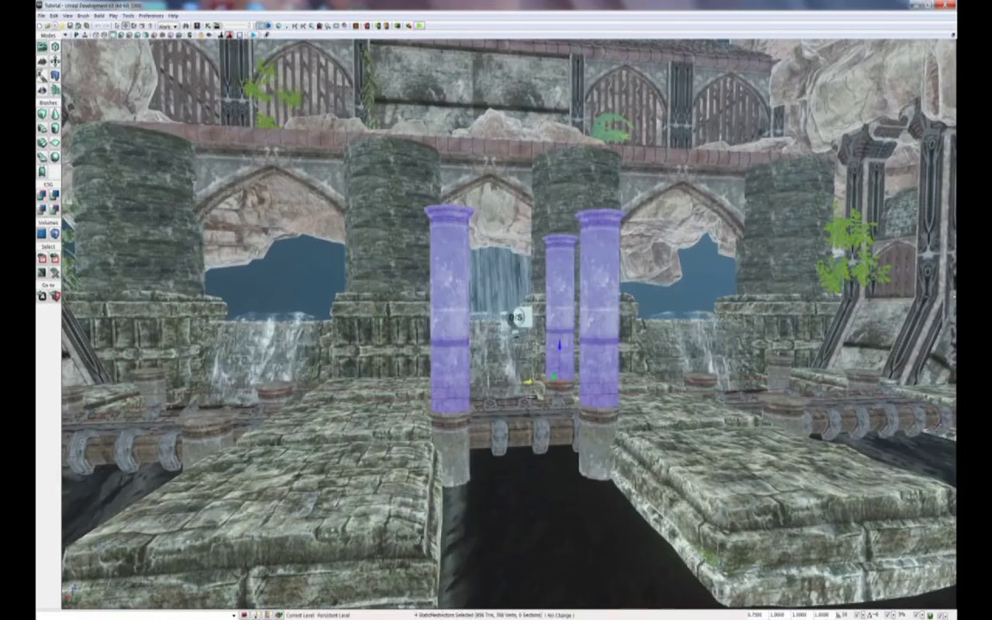
{"action": "left_click_drag", "start_coordinate": [515, 471], "coordinate": [463, 426]}
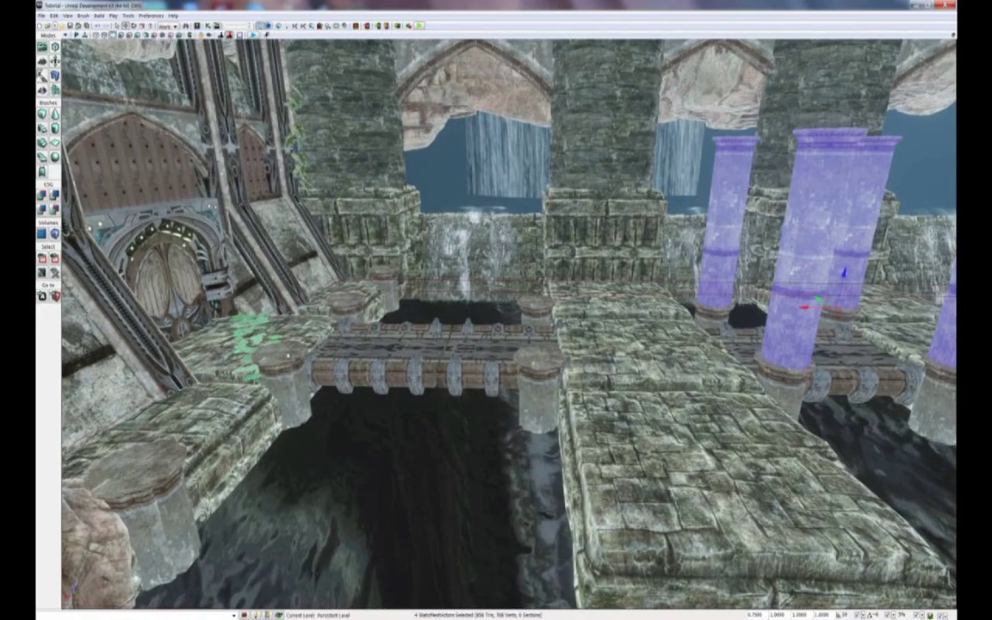
{"action": "left_click_drag", "start_coordinate": [508, 389], "coordinate": [504, 368]}
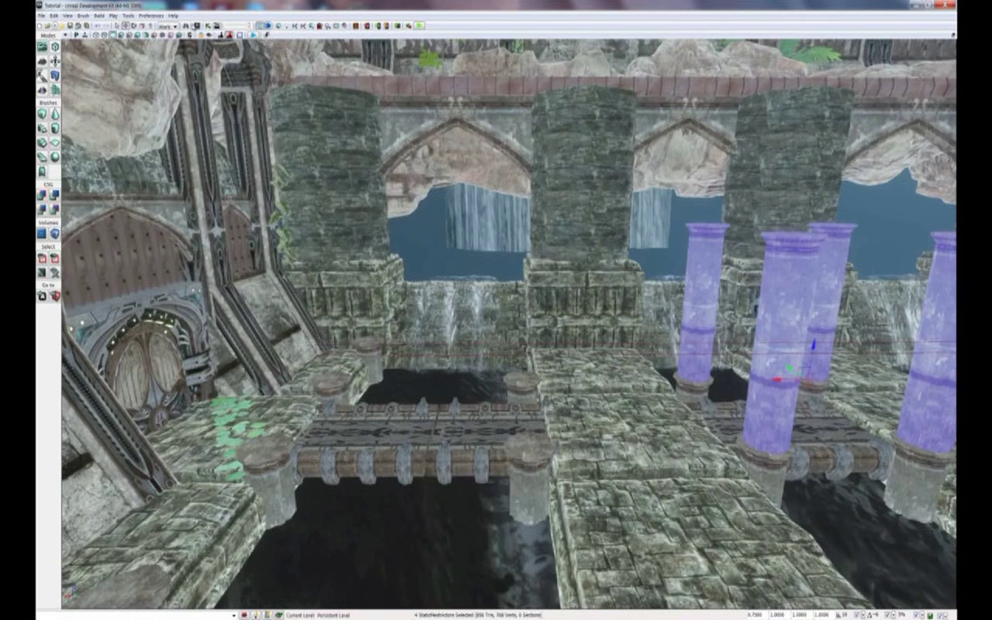
Step: Drag the curved plain trim mesh from the Content Browser onto the left walkway by the bridge
{"action": "left_click", "coordinate": [197, 26]}
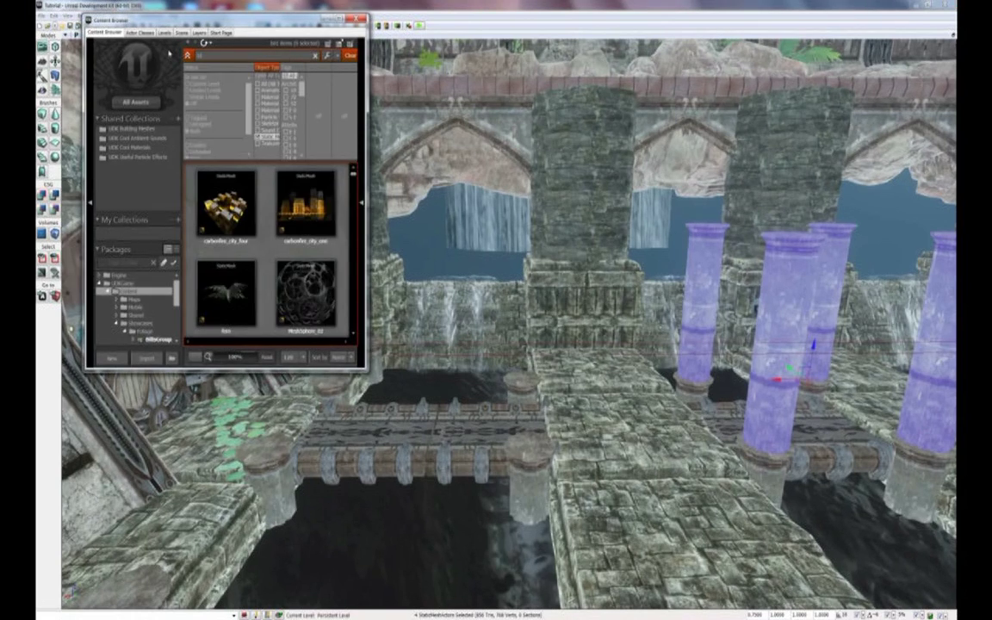
{"action": "left_click_drag", "start_coordinate": [352, 174], "coordinate": [353, 244]}
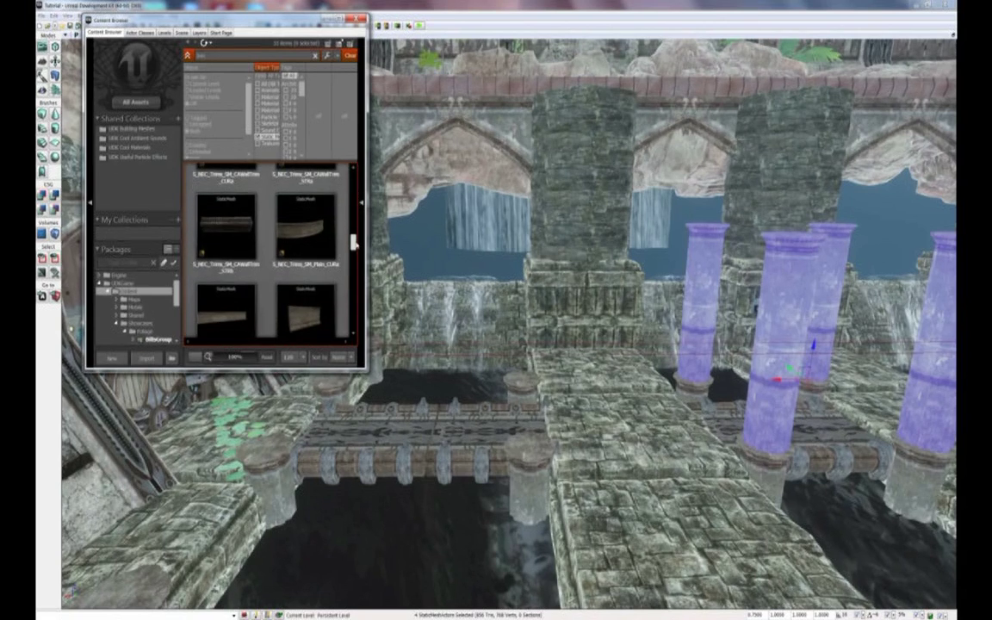
{"action": "left_click", "coordinate": [306, 231]}
{"action": "left_click_drag", "start_coordinate": [344, 425], "coordinate": [373, 430]}
Step: Shrink the curved trim and rotate it to stand upright
{"action": "left_click", "coordinate": [320, 10]}
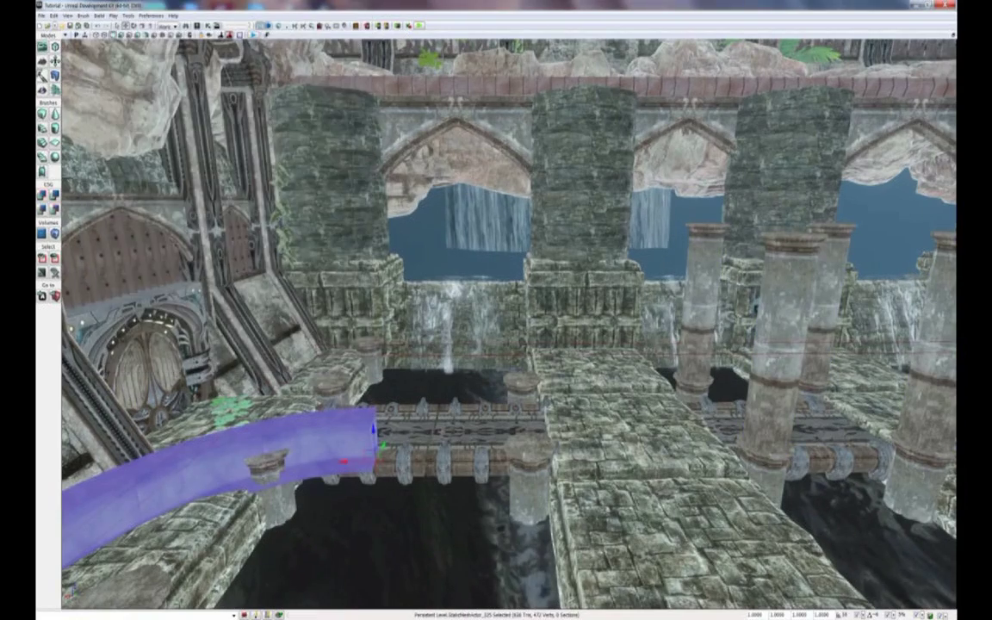
{"action": "left_click_drag", "start_coordinate": [499, 361], "coordinate": [476, 315]}
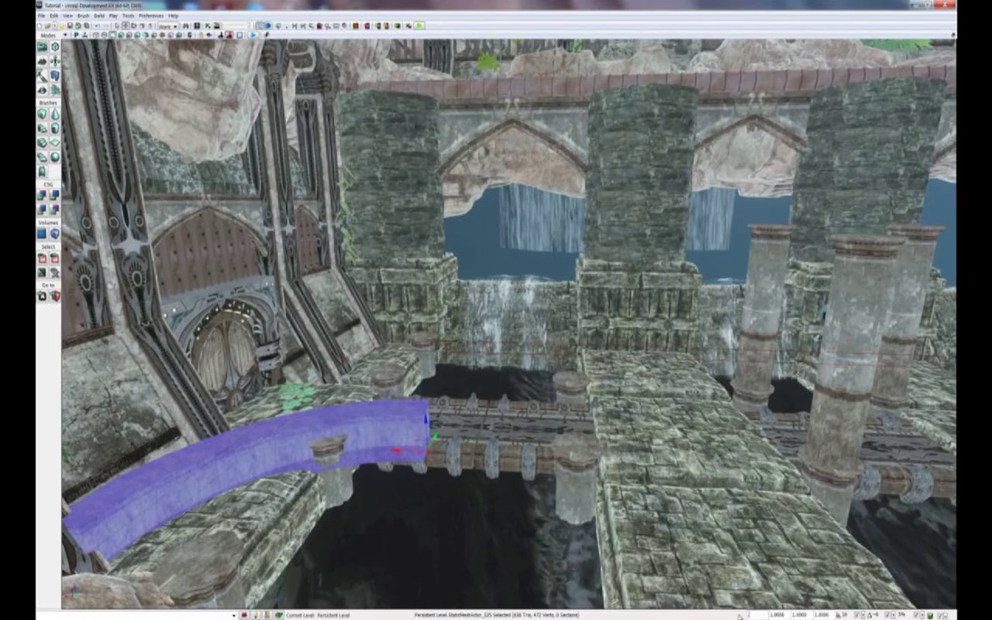
{"action": "left_click_drag", "start_coordinate": [738, 615], "coordinate": [753, 615]}
{"action": "left_click_drag", "start_coordinate": [496, 327], "coordinate": [430, 336]}
{"action": "key", "text": "space"}
{"action": "left_click_drag", "start_coordinate": [471, 412], "coordinate": [317, 354]}
{"action": "key", "text": "space"}
{"action": "key", "text": "space"}
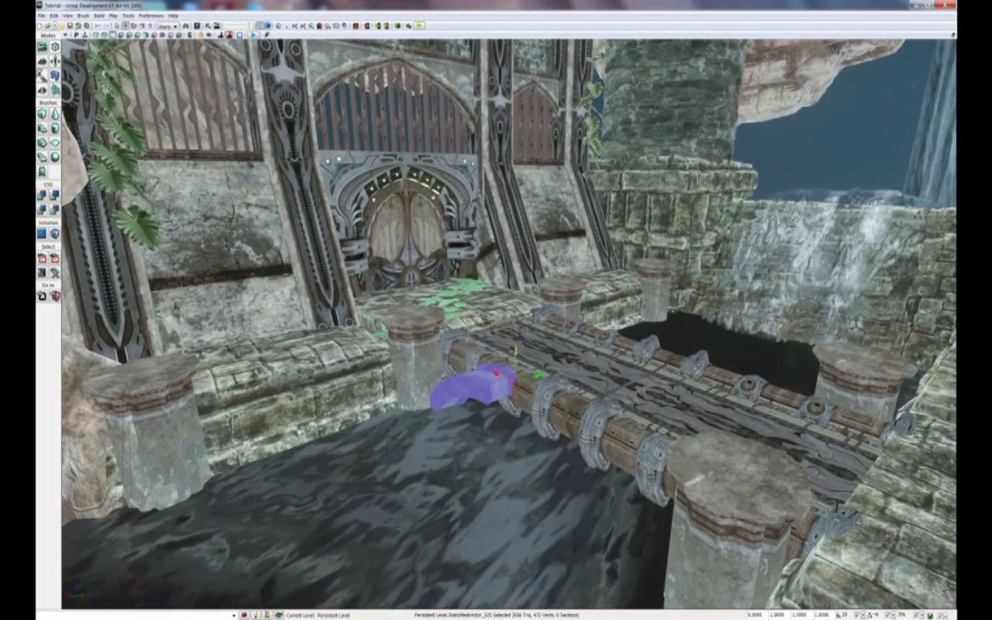
{"action": "left_click_drag", "start_coordinate": [514, 353], "coordinate": [501, 280]}
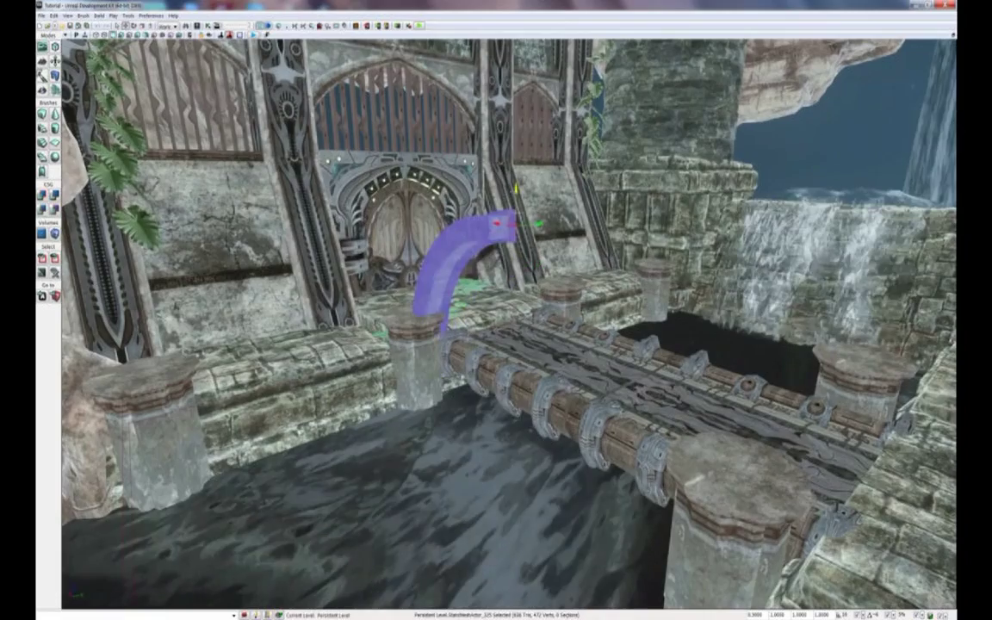
{"action": "right_click_drag", "start_coordinate": [501, 280], "coordinate": [482, 280]}
Step: Move the upright trim onto the bridge-end pillar before the carved door
{"action": "left_click_drag", "start_coordinate": [482, 279], "coordinate": [487, 241]}
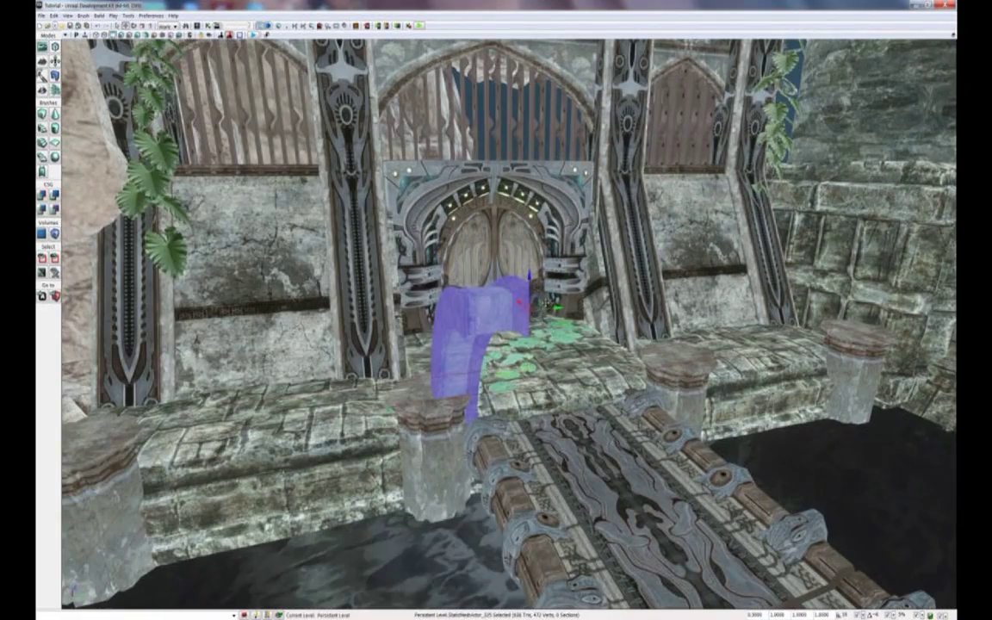
{"action": "right_click_drag", "start_coordinate": [508, 323], "coordinate": [379, 323]}
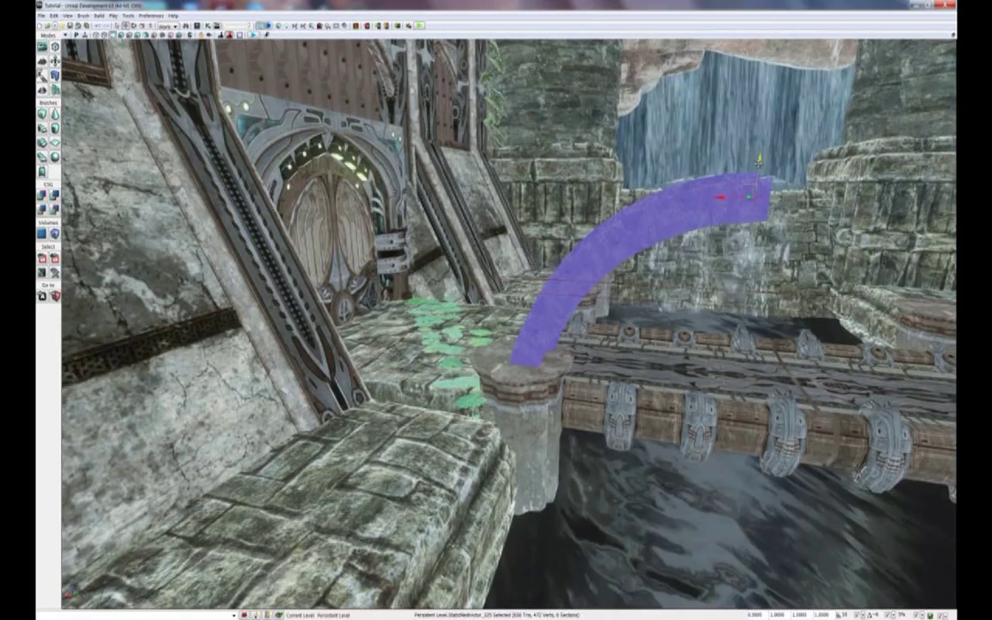
{"action": "left_click_drag", "start_coordinate": [684, 120], "coordinate": [693, 52]}
{"action": "right_click_drag", "start_coordinate": [496, 310], "coordinate": [591, 310]}
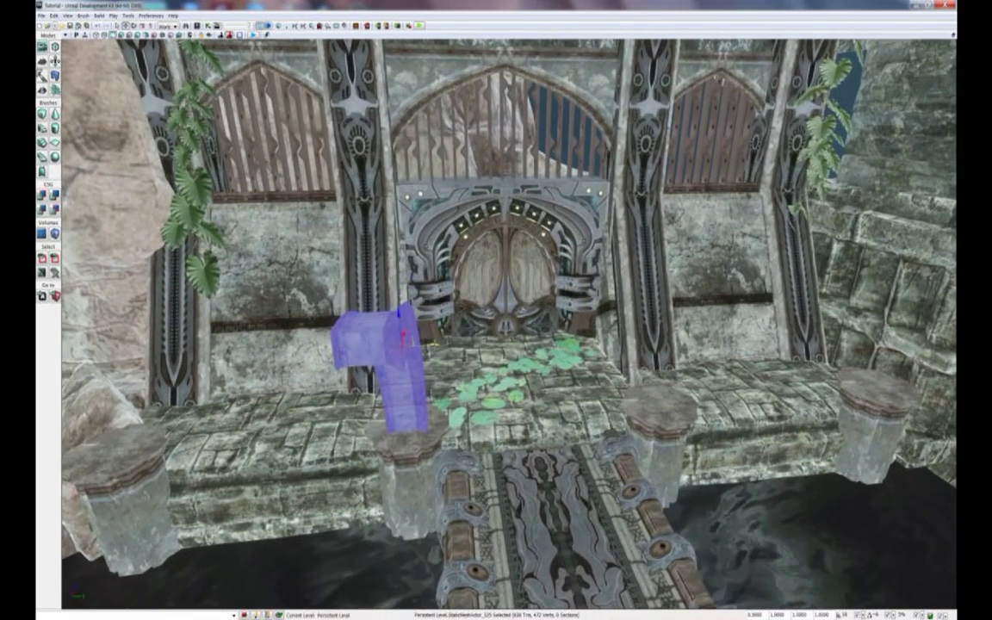
{"action": "left_click_drag", "start_coordinate": [431, 344], "coordinate": [466, 344]}
{"action": "left_click_drag", "start_coordinate": [409, 361], "coordinate": [466, 362]}
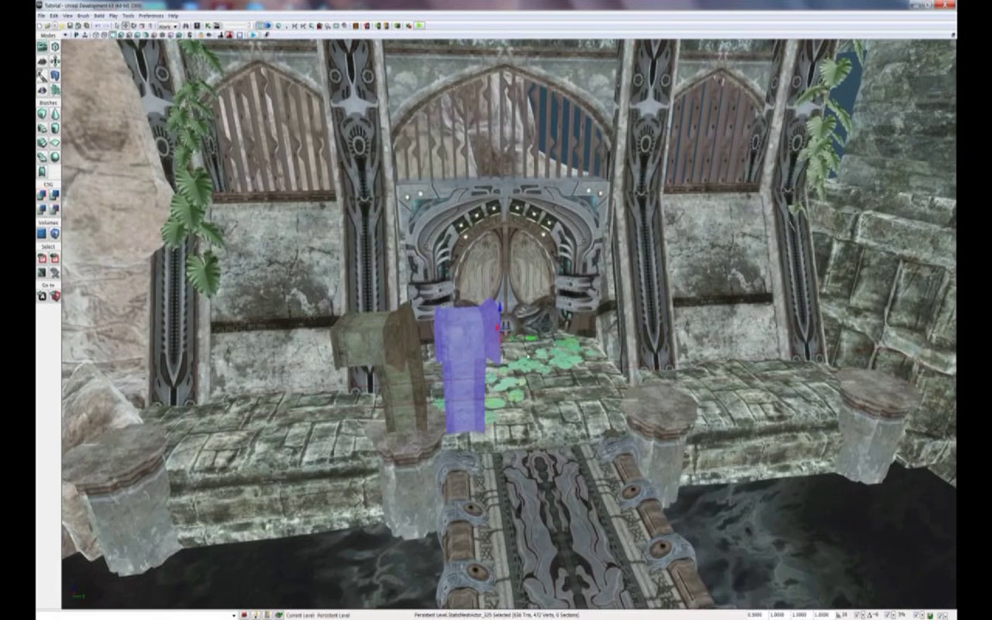
{"action": "right_click_drag", "start_coordinate": [475, 332], "coordinate": [496, 336]}
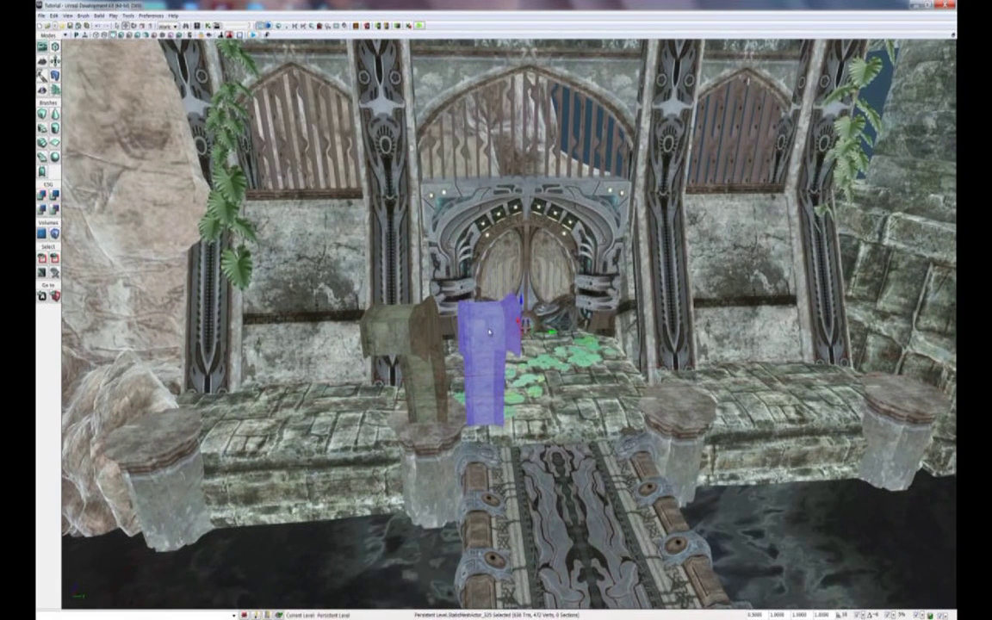
Step: Mirror the curved trim across the X axis to form the arch's other half
{"action": "right_click", "coordinate": [489, 331]}
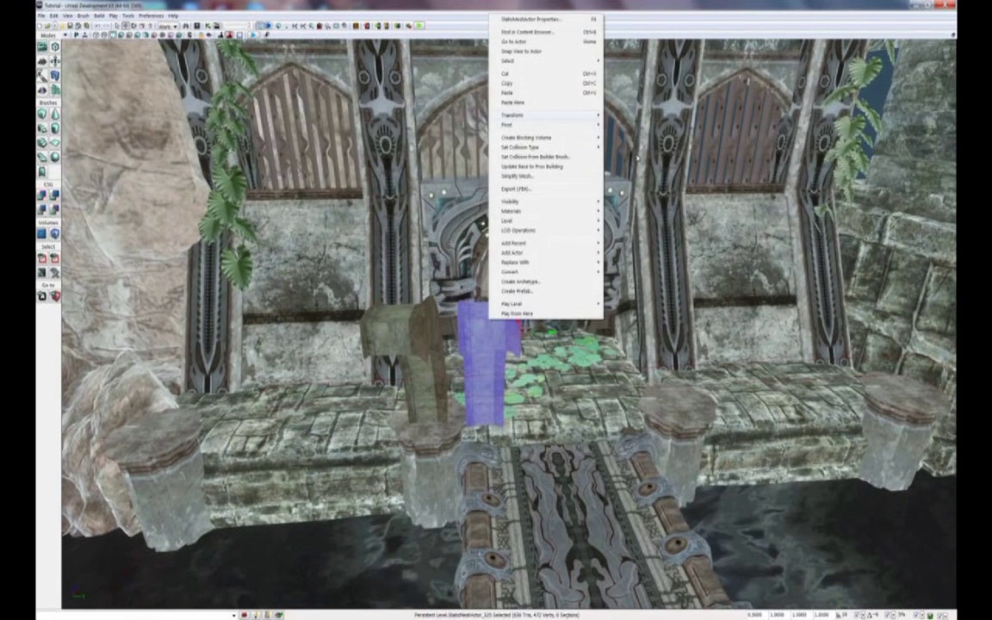
{"action": "mouse_move", "coordinate": [572, 115]}
{"action": "left_click", "coordinate": [635, 166]}
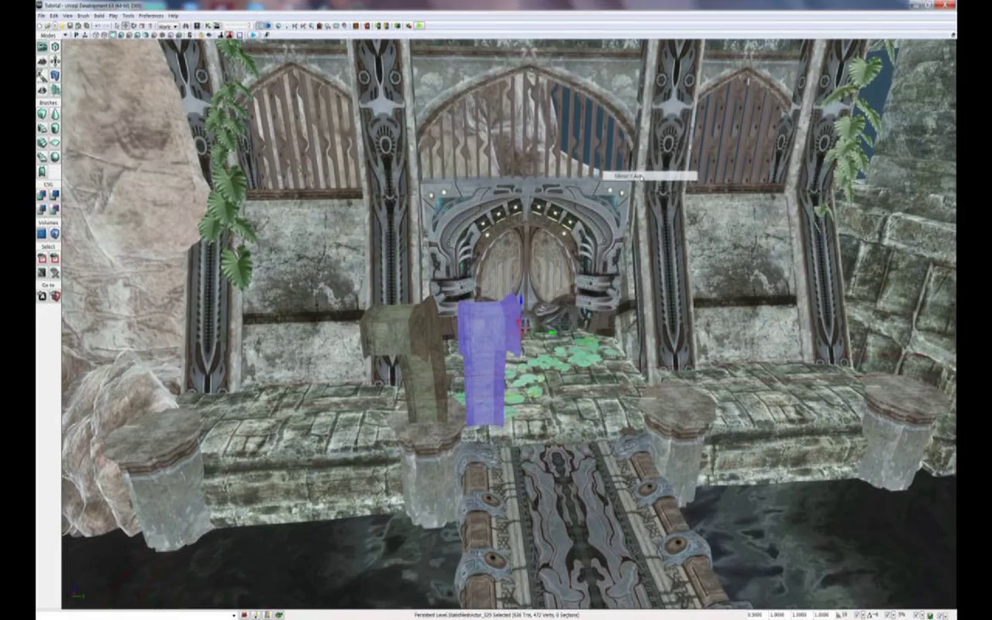
{"action": "scroll", "coordinate": [370, 344], "scroll_direction": "up", "scroll_amount": 3}
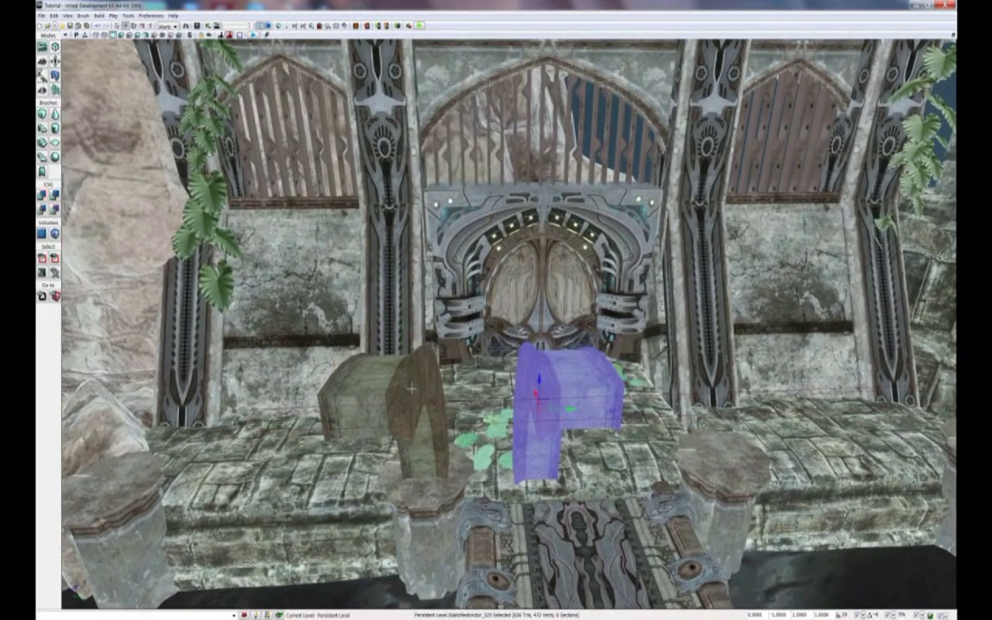
{"action": "left_click_drag", "start_coordinate": [451, 334], "coordinate": [495, 372]}
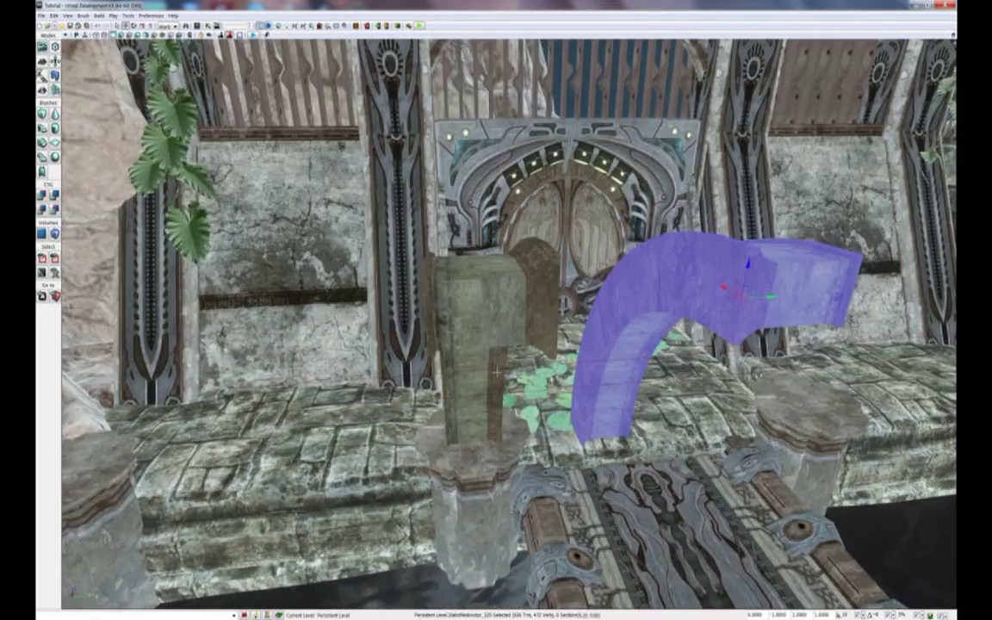
{"action": "left_click_drag", "start_coordinate": [465, 310], "coordinate": [774, 332]}
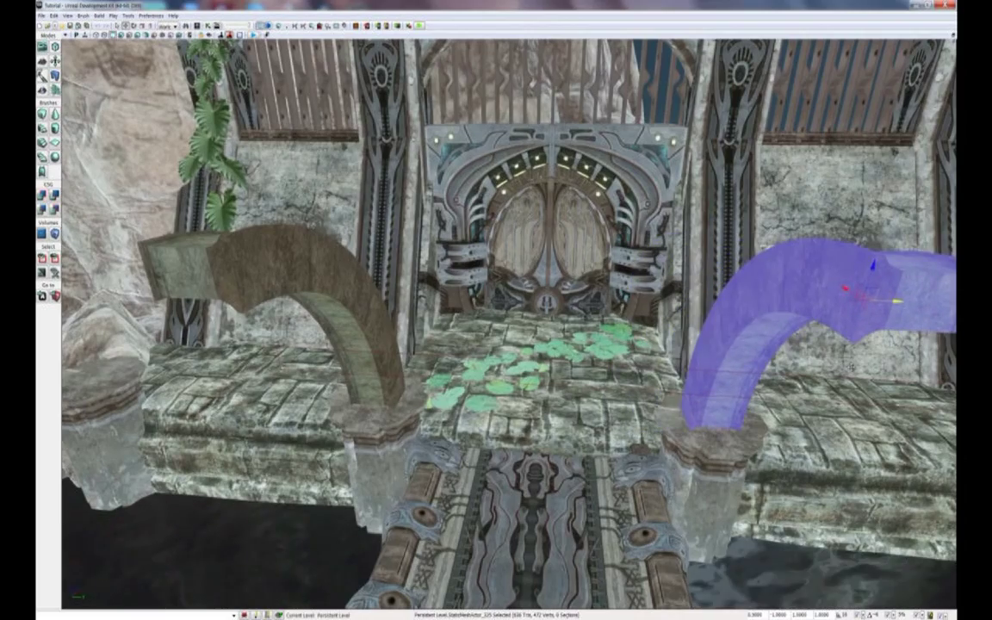
Step: Position the mirrored trim and duplicate the arch pair onto the next bridge
{"action": "left_click_drag", "start_coordinate": [551, 344], "coordinate": [502, 427]}
{"action": "left_click_drag", "start_coordinate": [474, 259], "coordinate": [624, 342], "text": "alt"}
{"action": "key", "text": "space"}
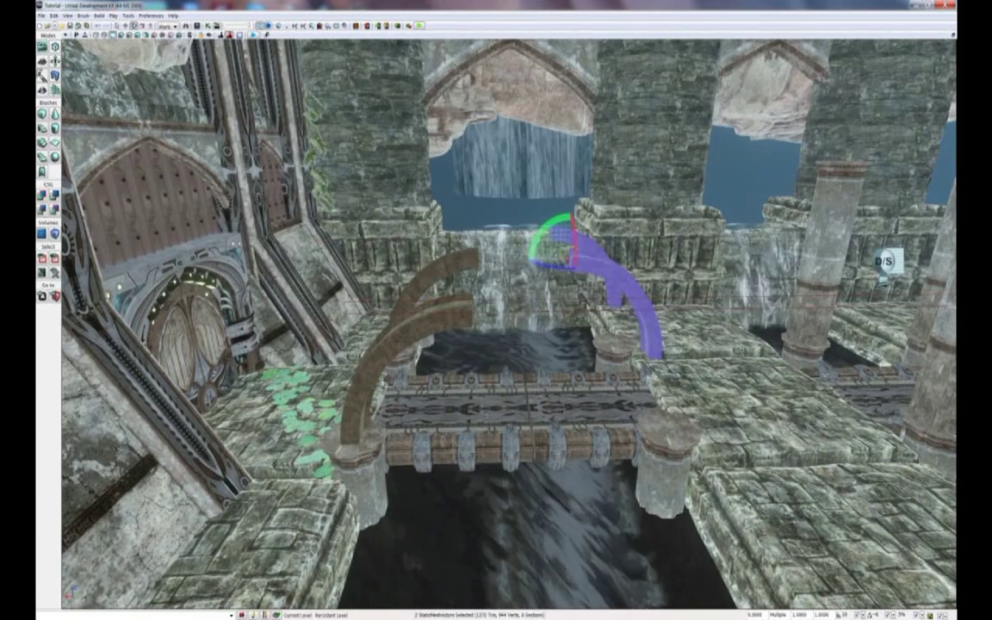
Step: Move the copied arch pair onto the right-hand pillars to complete the double arch
{"action": "key", "text": "space"}
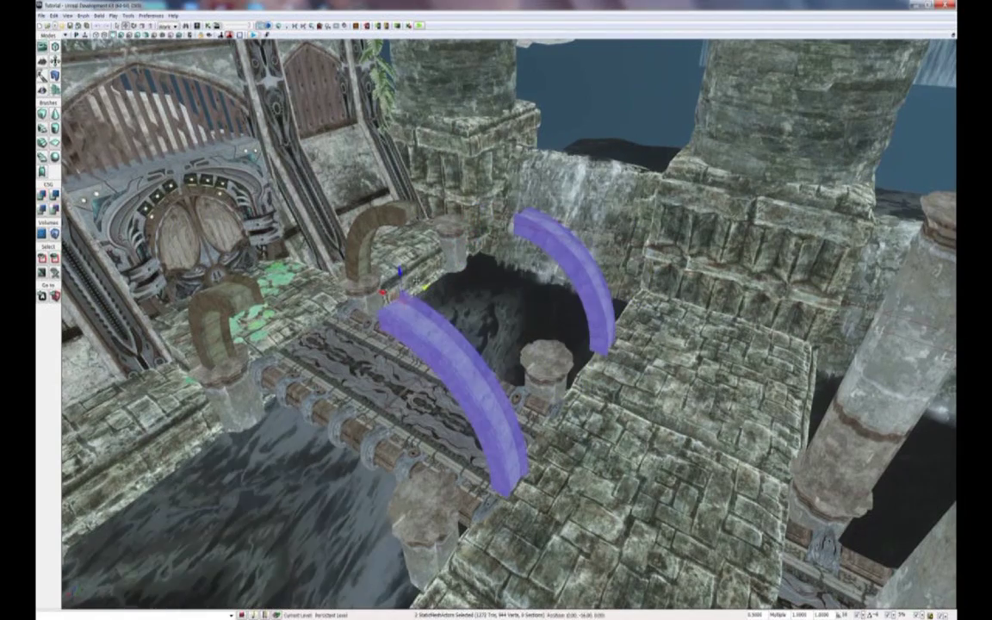
{"action": "left_click_drag", "start_coordinate": [324, 273], "coordinate": [353, 307]}
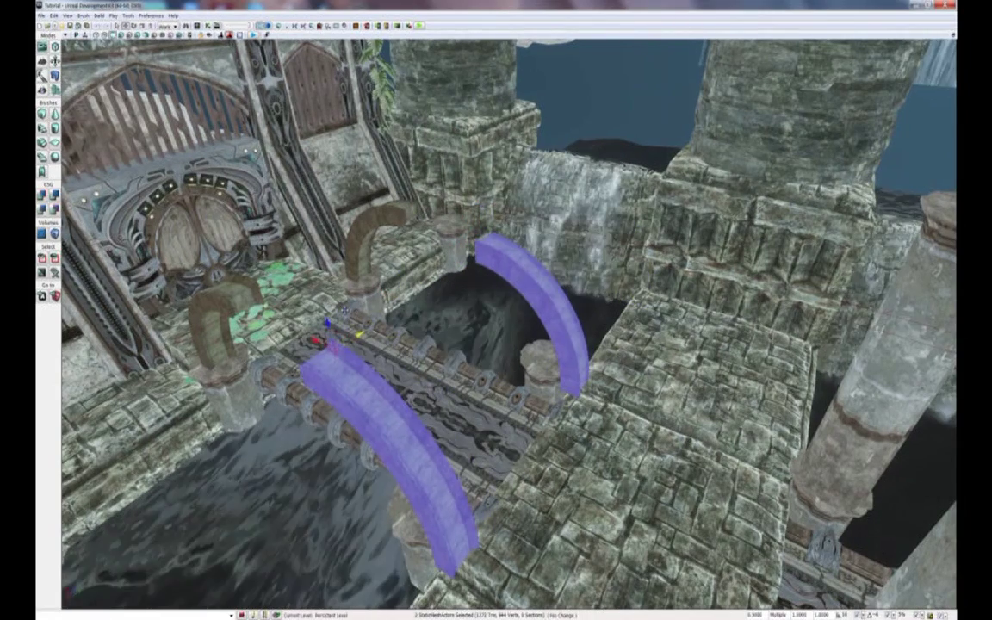
{"action": "mouse_move", "coordinate": [317, 298]}
{"action": "left_mouse_down"}
{"action": "mouse_move", "coordinate": [317, 276]}
{"action": "mouse_move", "coordinate": [316, 310]}
{"action": "left_mouse_up"}
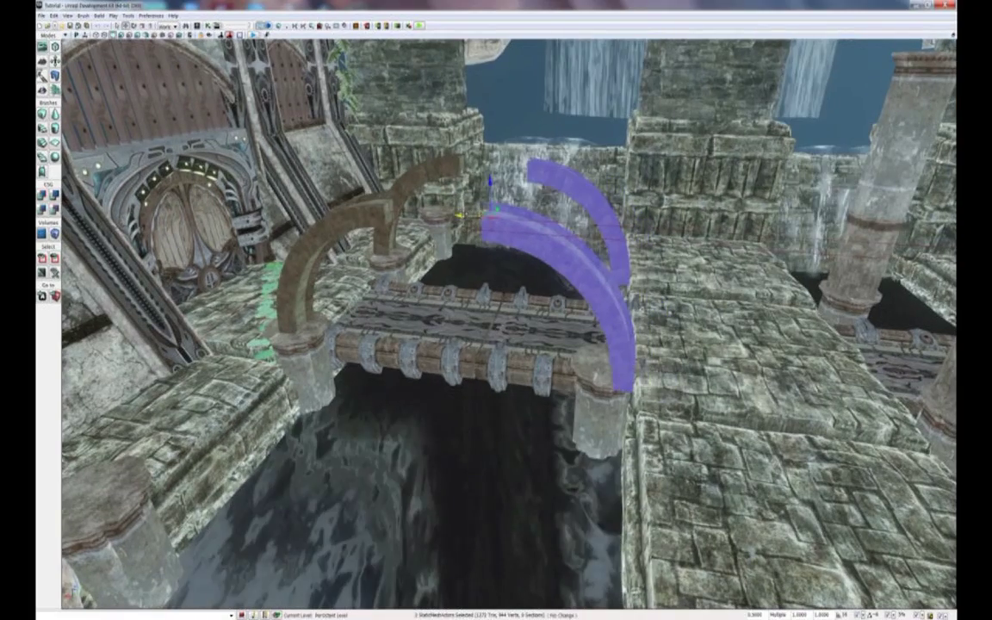
{"action": "left_click_drag", "start_coordinate": [529, 253], "coordinate": [527, 277]}
{"action": "left_click_drag", "start_coordinate": [353, 185], "coordinate": [307, 253]}
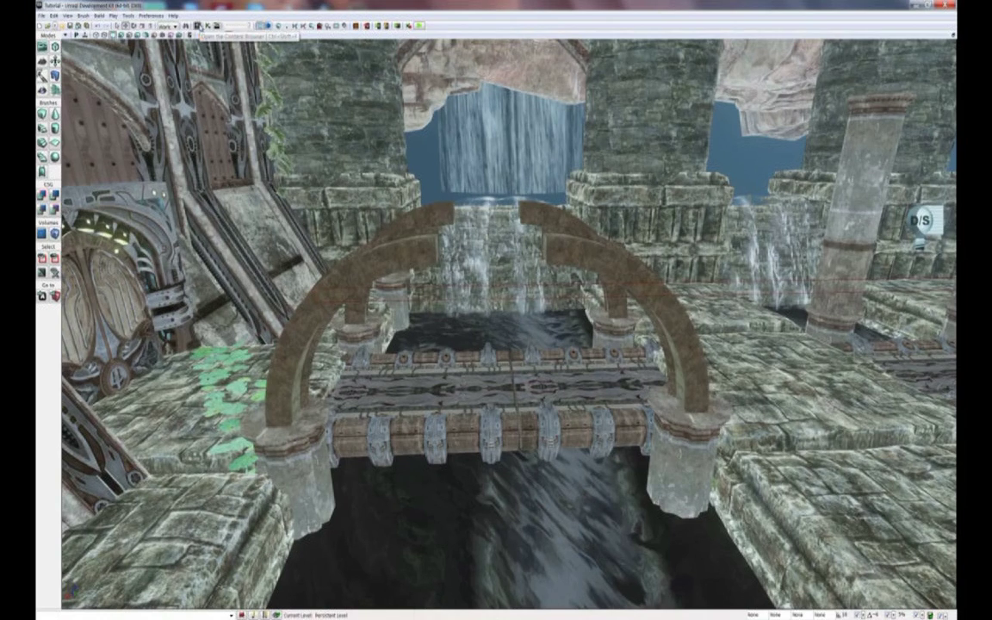
Step: Place a straight plain trim mesh from the Content Browser on the bridge deck beneath the arches
{"action": "left_click", "coordinate": [182, 25]}
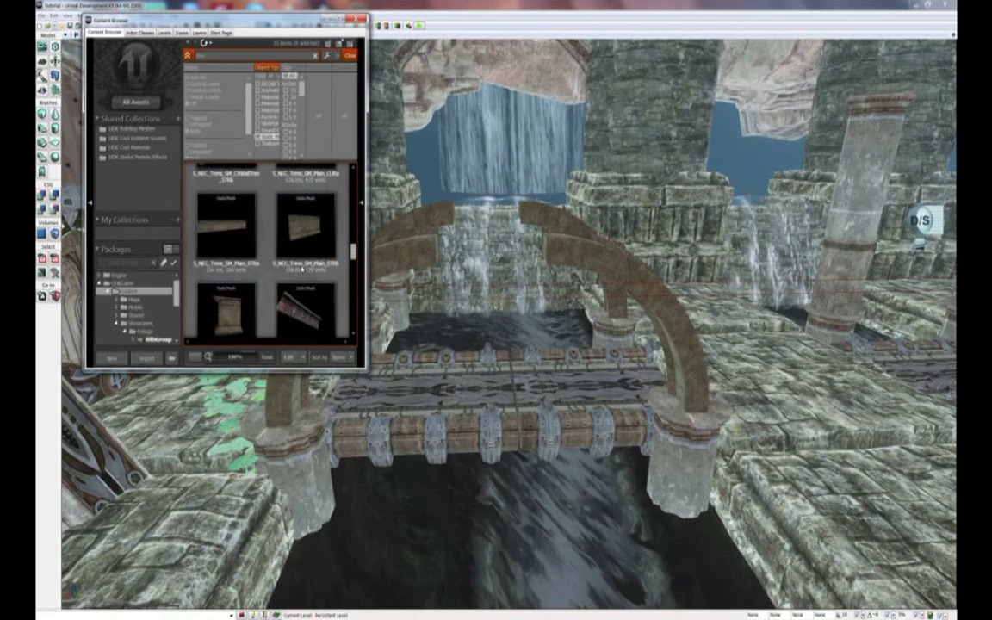
{"action": "left_click_drag", "start_coordinate": [305, 226], "coordinate": [442, 345]}
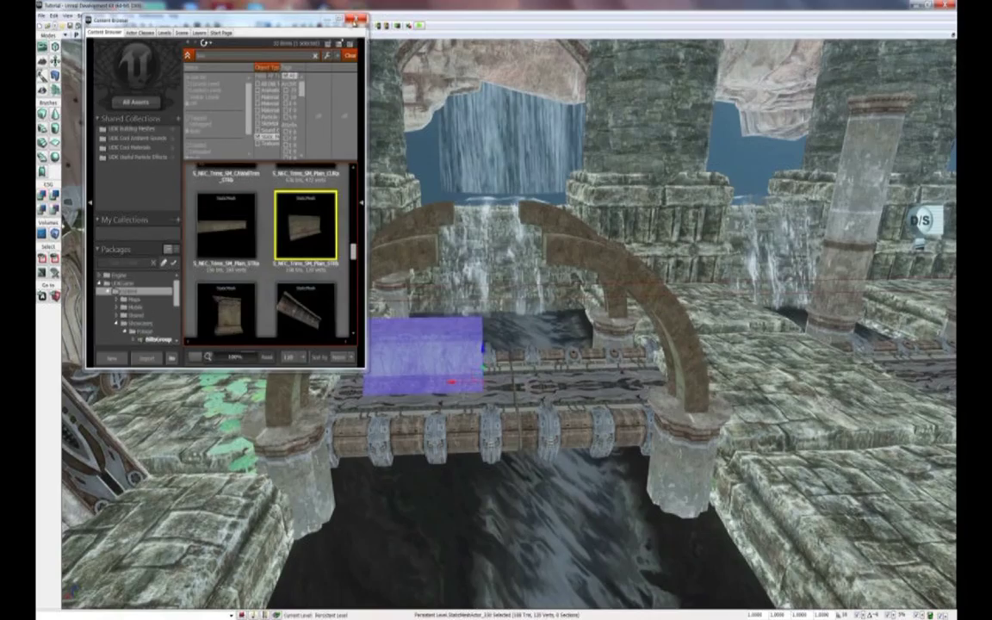
{"action": "left_click", "coordinate": [354, 19]}
{"action": "left_click_drag", "start_coordinate": [517, 361], "coordinate": [564, 396]}
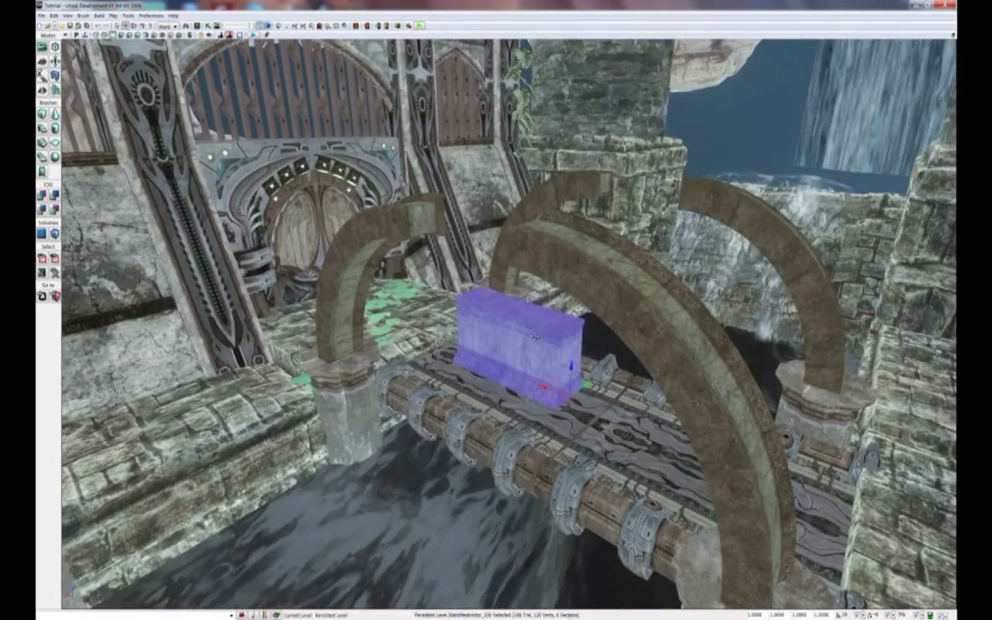
Step: Rotate the trim block, raise it toward the arch crest, and set its first-axis scale to 0.5
{"action": "left_click_drag", "start_coordinate": [401, 363], "coordinate": [365, 380]}
{"action": "key", "text": "space"}
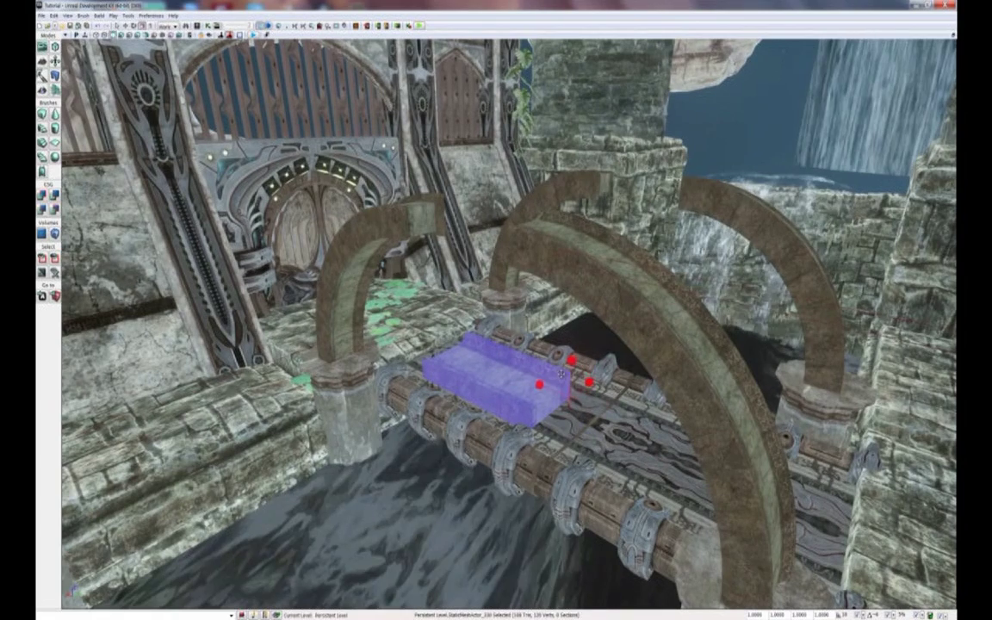
{"action": "left_click_drag", "start_coordinate": [568, 368], "coordinate": [527, 253]}
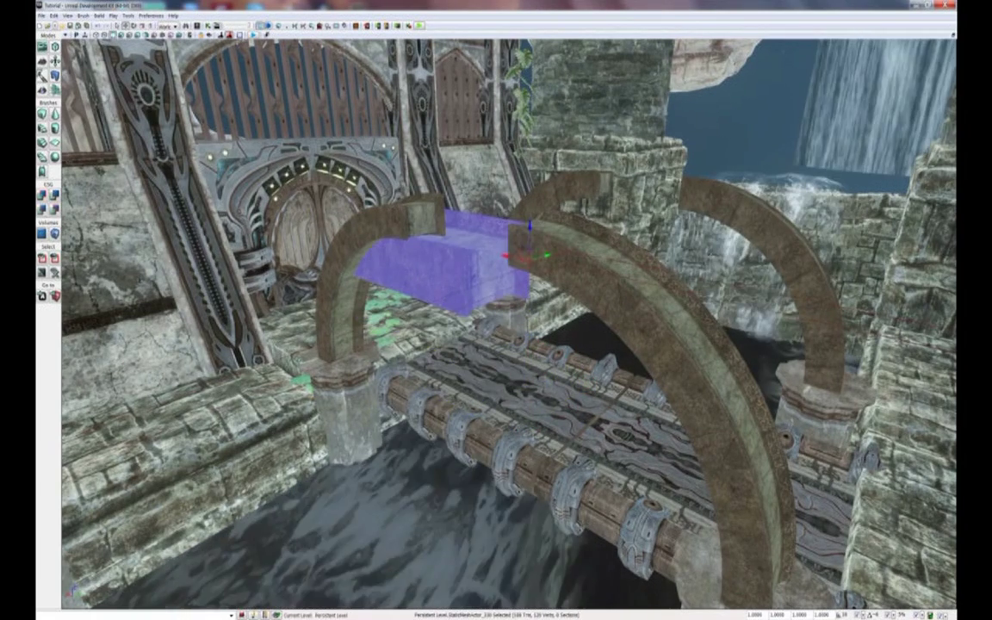
{"action": "left_click", "coordinate": [751, 615]}
{"action": "type", "text": "0.5"}
{"action": "key", "text": "Return"}
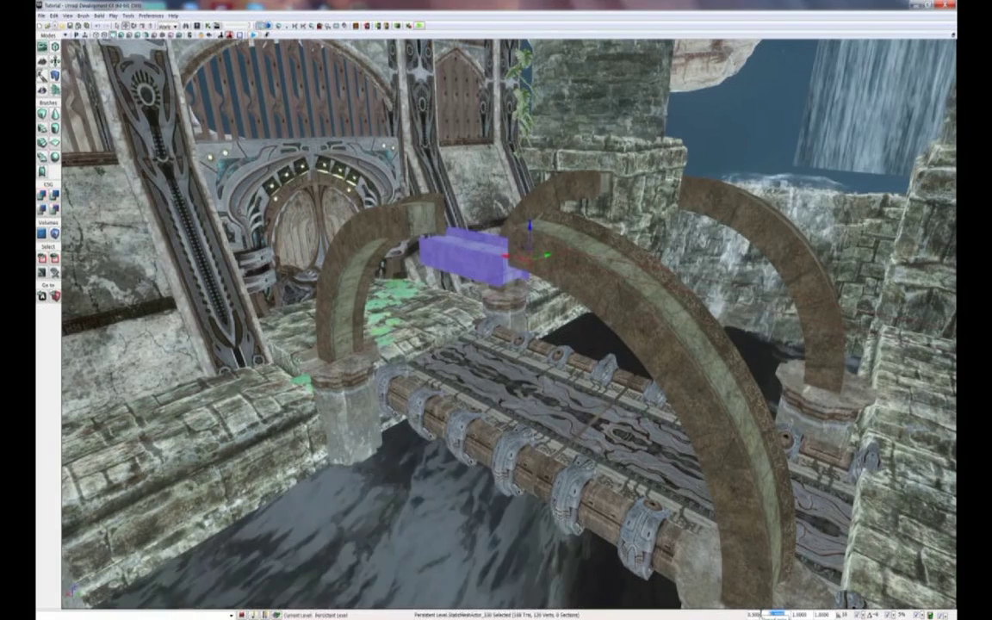
{"action": "left_click_drag", "start_coordinate": [511, 400], "coordinate": [716, 266]}
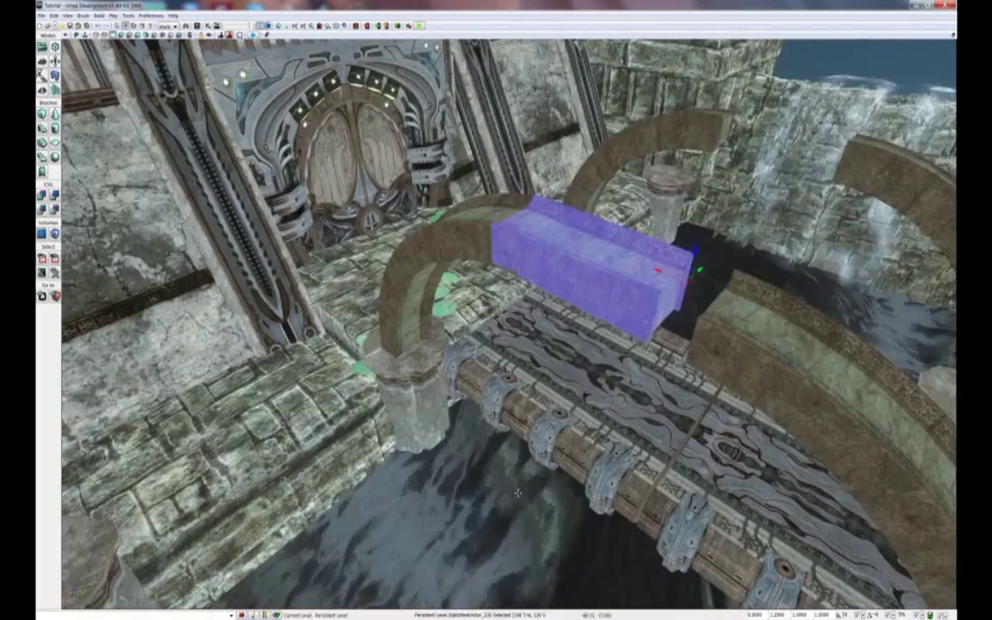
{"action": "left_click_drag", "start_coordinate": [518, 493], "coordinate": [465, 330], "text": "alt"}
{"action": "left_click_drag", "start_coordinate": [522, 280], "coordinate": [706, 293], "text": "alt"}
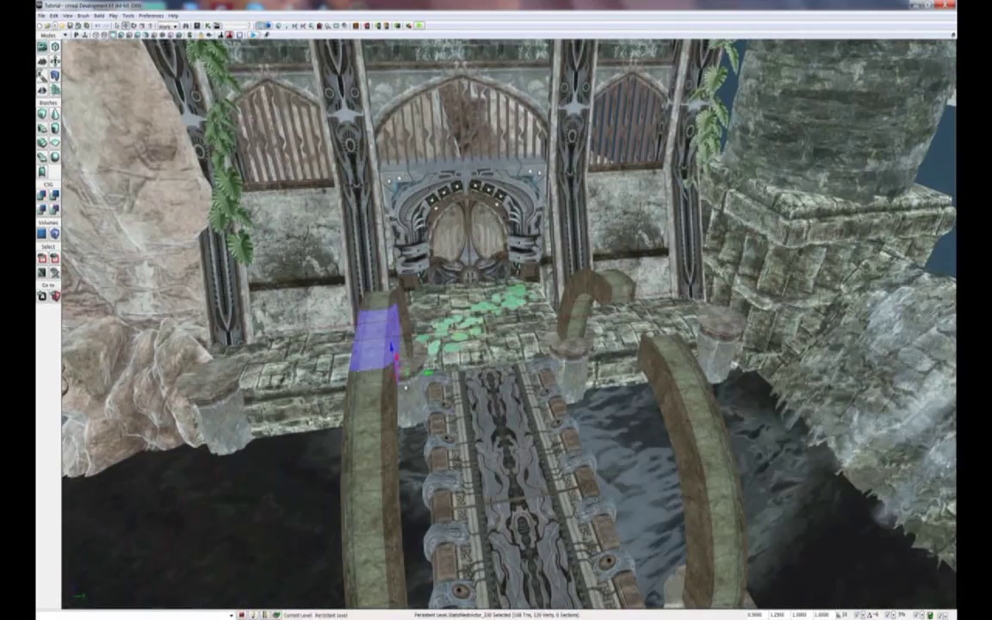
Step: Slide the trim block toward the bridge centre and rotate it to lie flat along the bridge
{"action": "left_click_drag", "start_coordinate": [389, 336], "coordinate": [445, 337]}
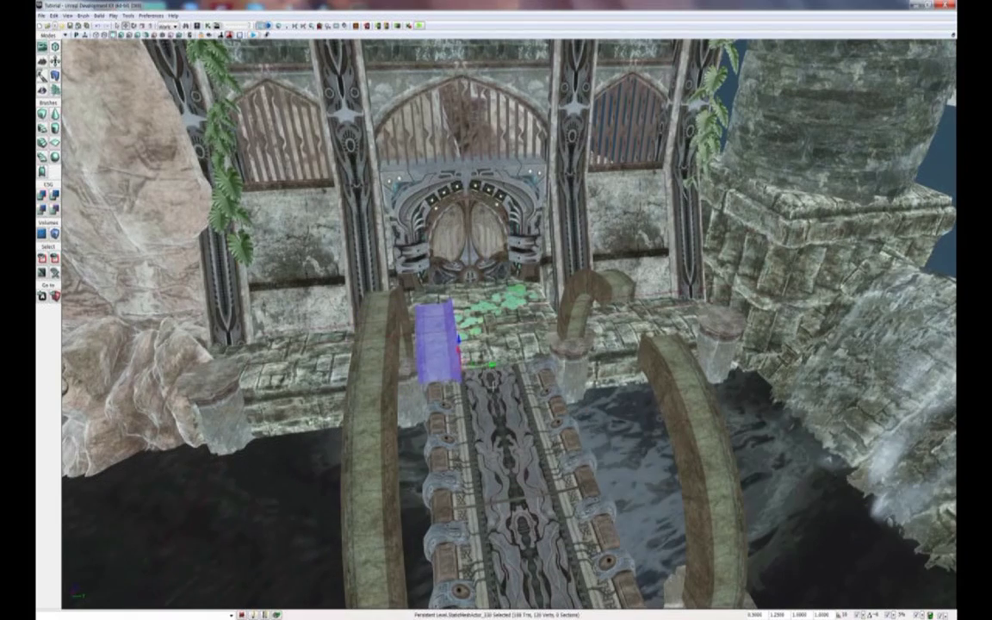
{"action": "key", "text": "alt+space"}
{"action": "key", "text": "Escape"}
{"action": "key", "text": "space"}
{"action": "scroll", "coordinate": [465, 387], "scroll_direction": "up", "scroll_amount": 1}
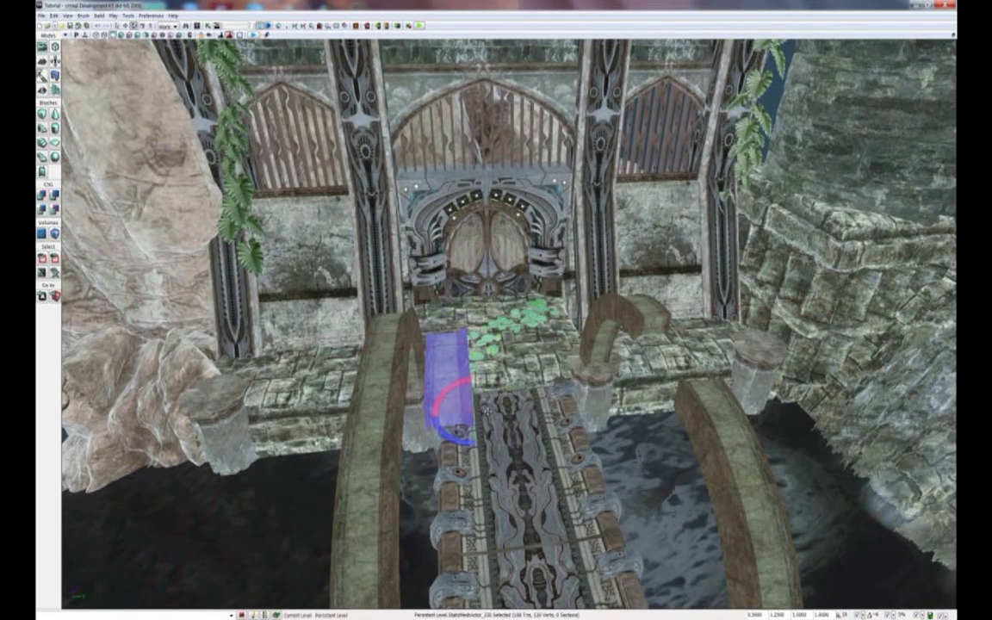
{"action": "left_click_drag", "start_coordinate": [460, 429], "coordinate": [482, 404]}
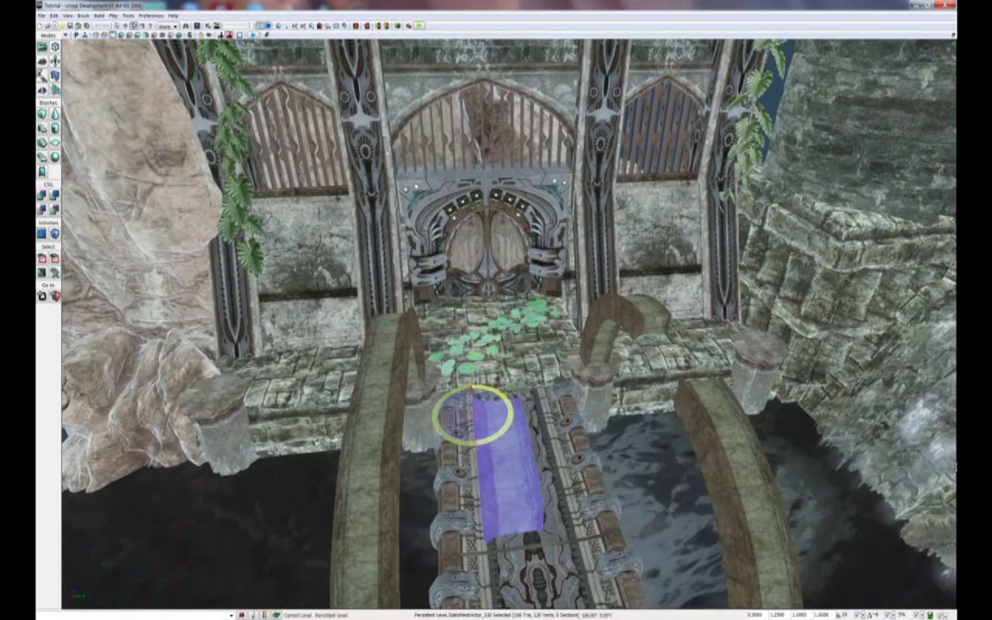
Step: Move the trim block onto the crest of the rear arch, joining its two curved halves
{"action": "key", "text": "space"}
{"action": "left_click_drag", "start_coordinate": [504, 456], "coordinate": [710, 422]}
{"action": "right_click_drag", "start_coordinate": [710, 422], "coordinate": [470, 504]}
{"action": "right_click_drag", "start_coordinate": [490, 547], "coordinate": [525, 469]}
Step: Select all pieces of both arches and their crown trim, and Alt-drag to duplicate them
{"action": "left_click", "coordinate": [452, 269], "text": "ctrl"}
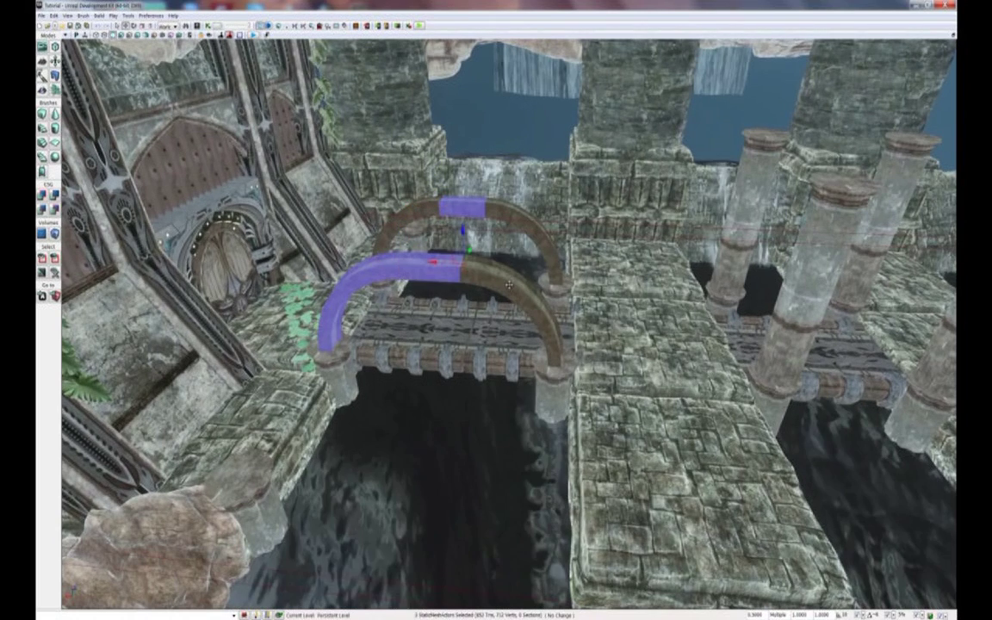
{"action": "left_click", "coordinate": [509, 284], "text": "ctrl"}
{"action": "left_click_drag", "start_coordinate": [508, 284], "coordinate": [410, 255], "text": "alt"}
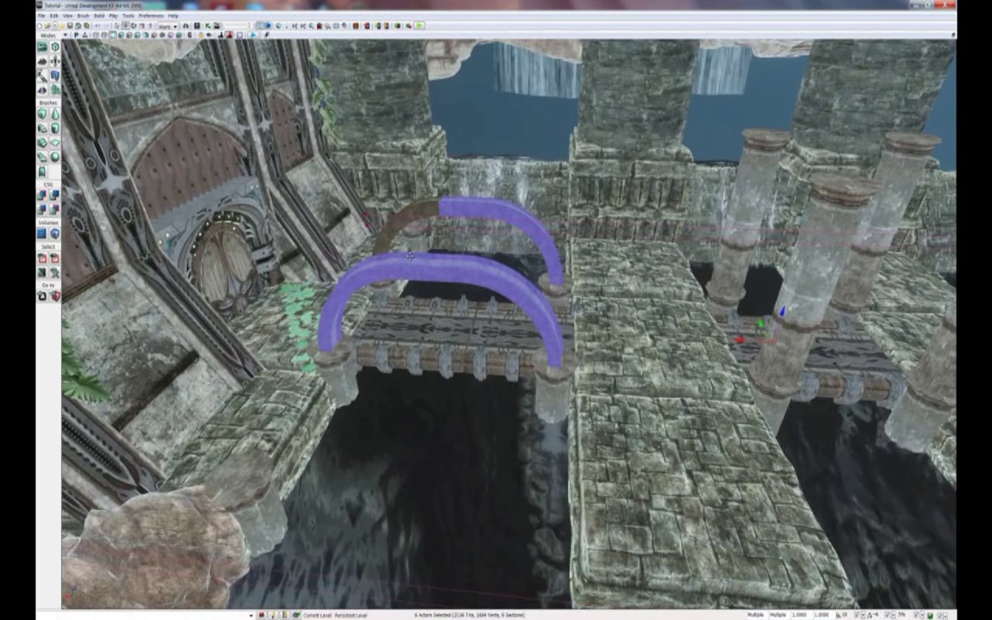
Step: Move the duplicated arches onto the next log bridge's corner pillars
{"action": "left_click", "coordinate": [433, 215]}
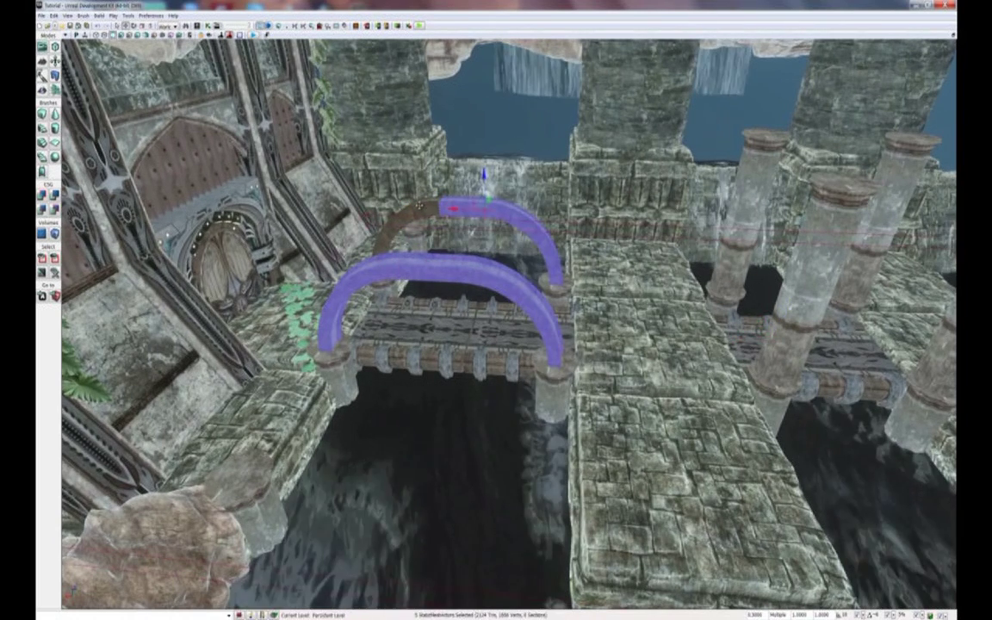
{"action": "right_click_drag", "start_coordinate": [418, 204], "coordinate": [456, 250]}
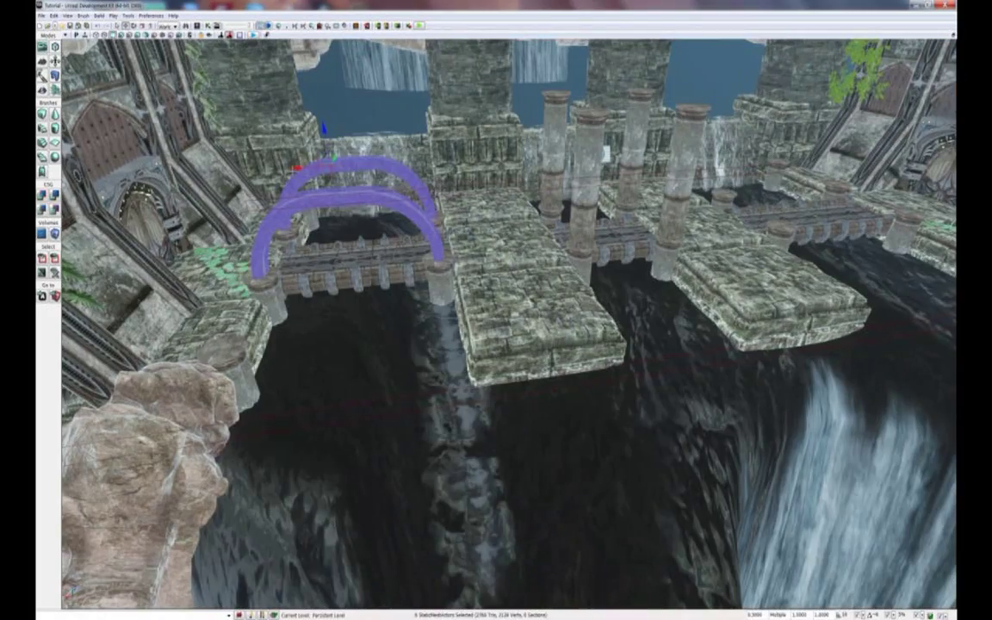
{"action": "left_click_drag", "start_coordinate": [297, 168], "coordinate": [665, 148]}
{"action": "right_click_drag", "start_coordinate": [496, 327], "coordinate": [371, 344]}
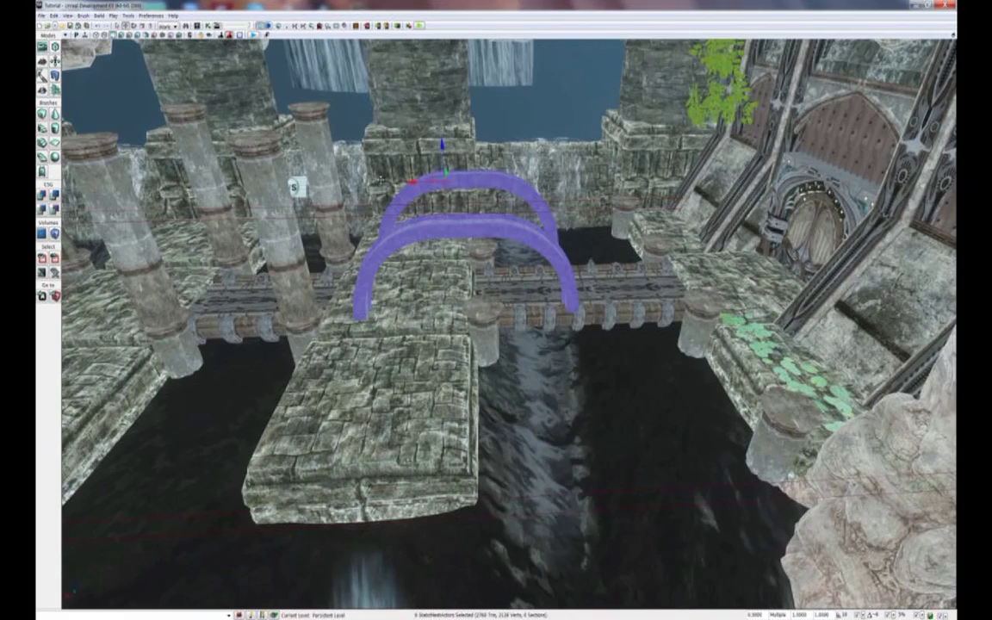
{"action": "right_click_drag", "start_coordinate": [496, 327], "coordinate": [362, 327]}
{"action": "left_click_drag", "start_coordinate": [495, 327], "coordinate": [422, 328]}
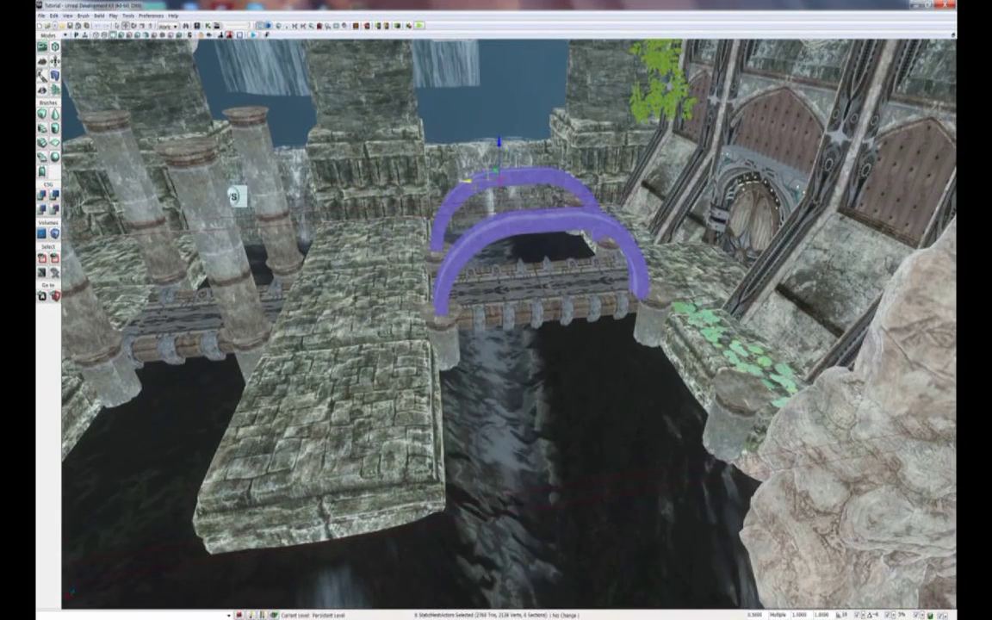
{"action": "left_click_drag", "start_coordinate": [474, 185], "coordinate": [594, 318]}
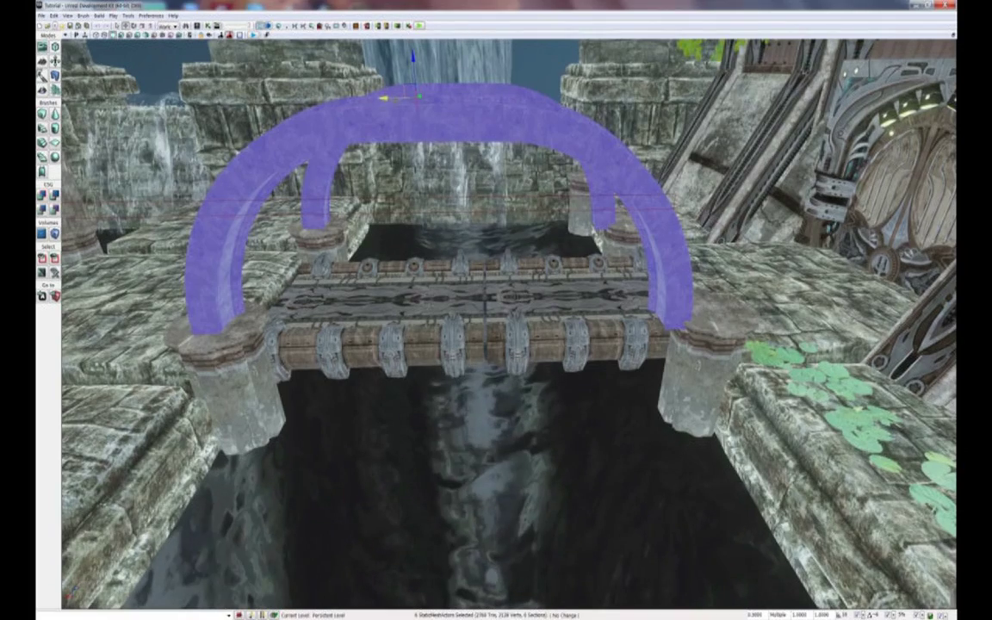
{"action": "left_click_drag", "start_coordinate": [265, 201], "coordinate": [334, 293]}
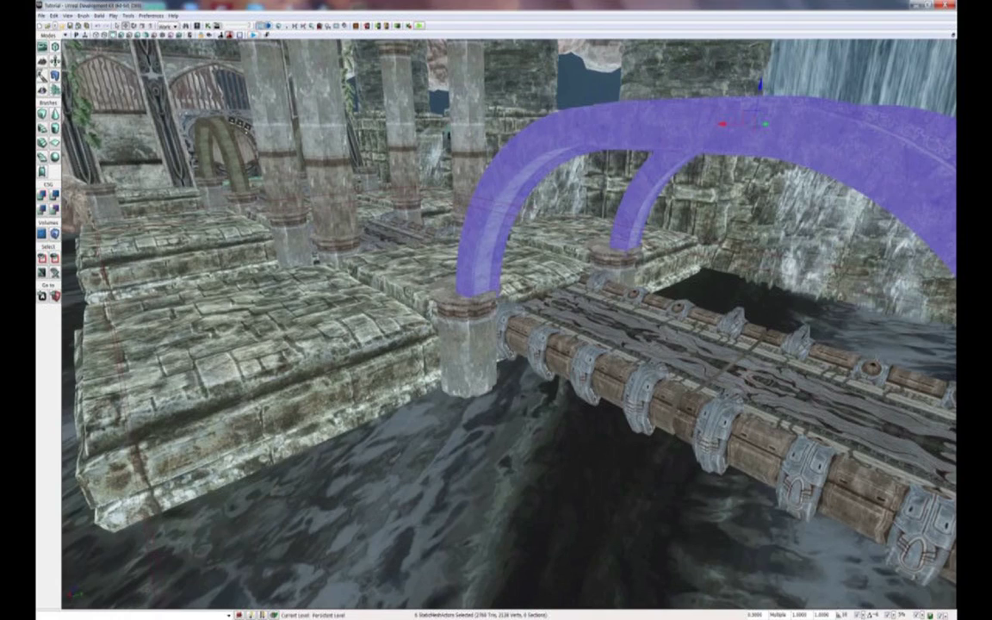
Step: Shift the front and far pillars left under the copied arch ends, then select the next pillar pair
{"action": "left_click", "coordinate": [465, 340]}
{"action": "left_click", "coordinate": [614, 260], "text": "ctrl"}
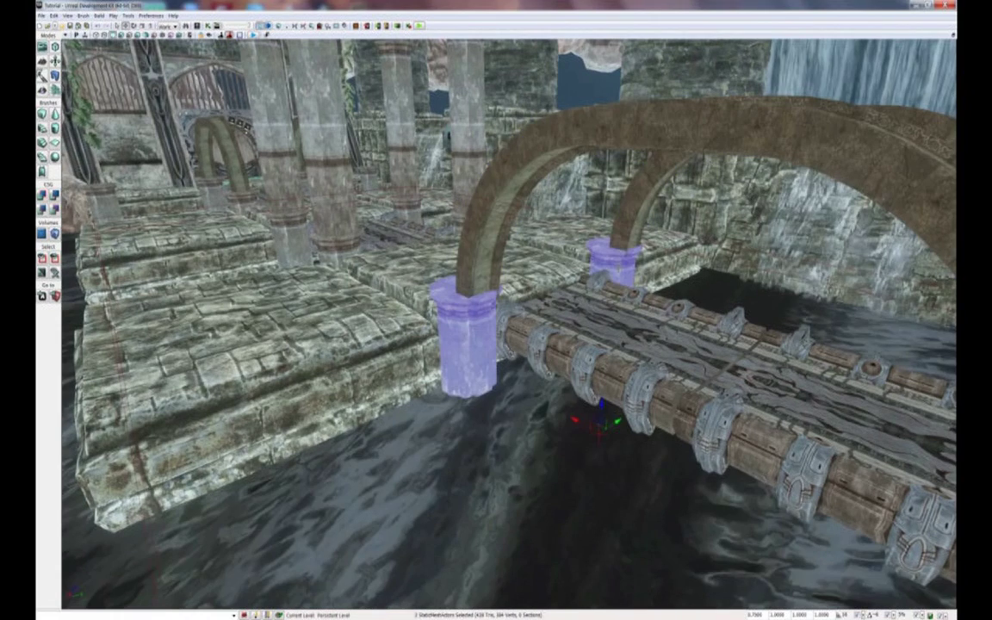
{"action": "left_click_drag", "start_coordinate": [496, 310], "coordinate": [602, 319]}
{"action": "left_click_drag", "start_coordinate": [564, 387], "coordinate": [450, 480]}
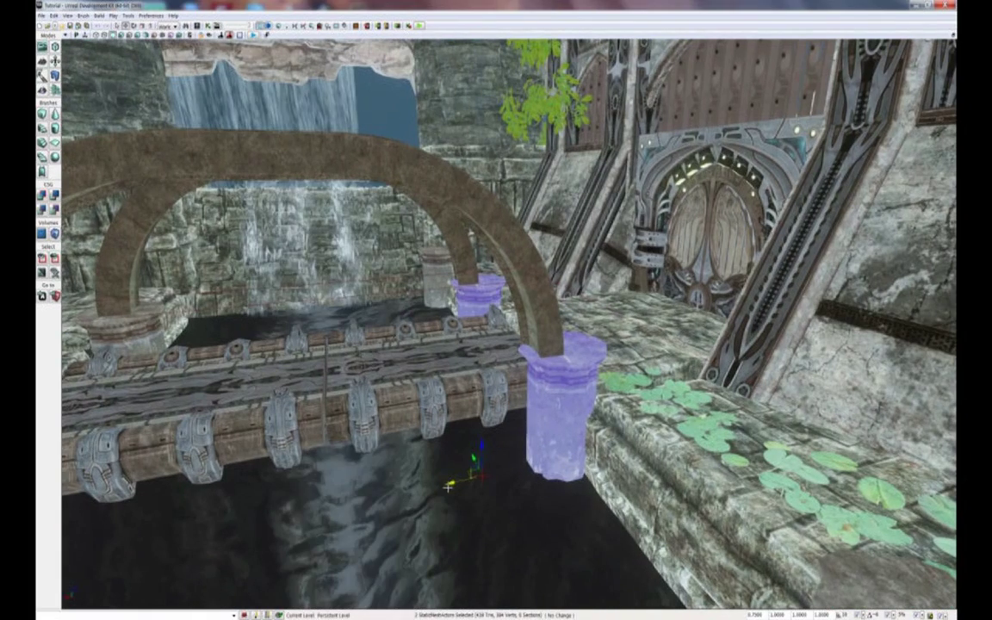
{"action": "left_click_drag", "start_coordinate": [446, 487], "coordinate": [430, 487]}
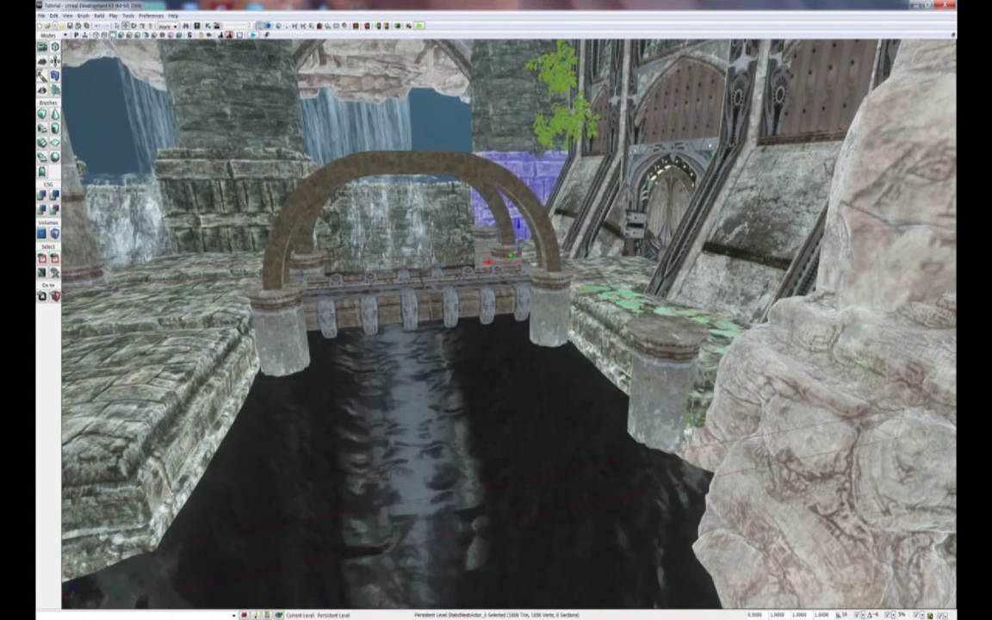
{"action": "left_click", "coordinate": [484, 245]}
{"action": "left_click", "coordinate": [650, 403], "text": "ctrl"}
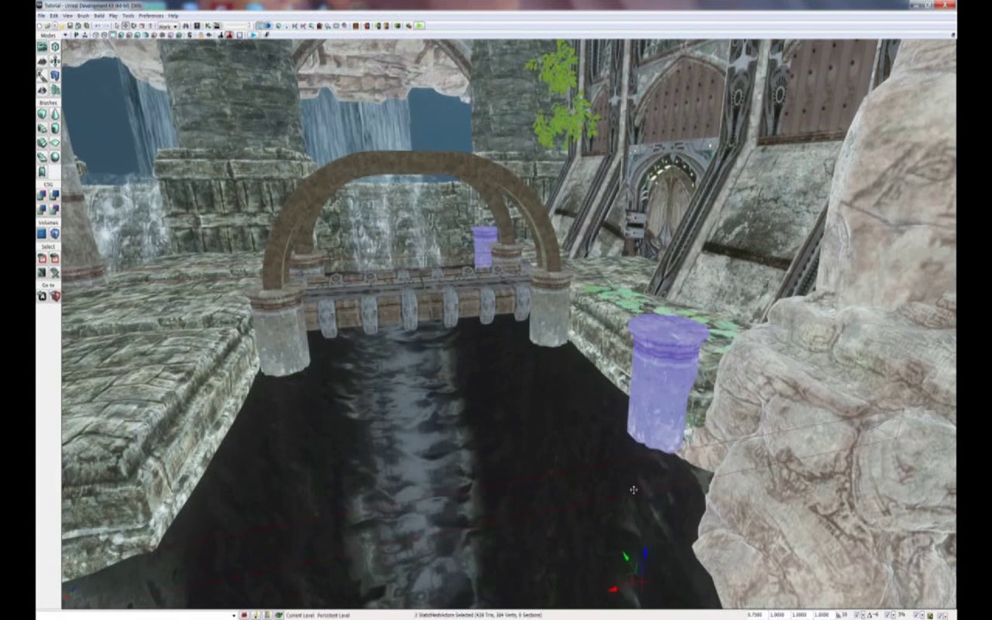